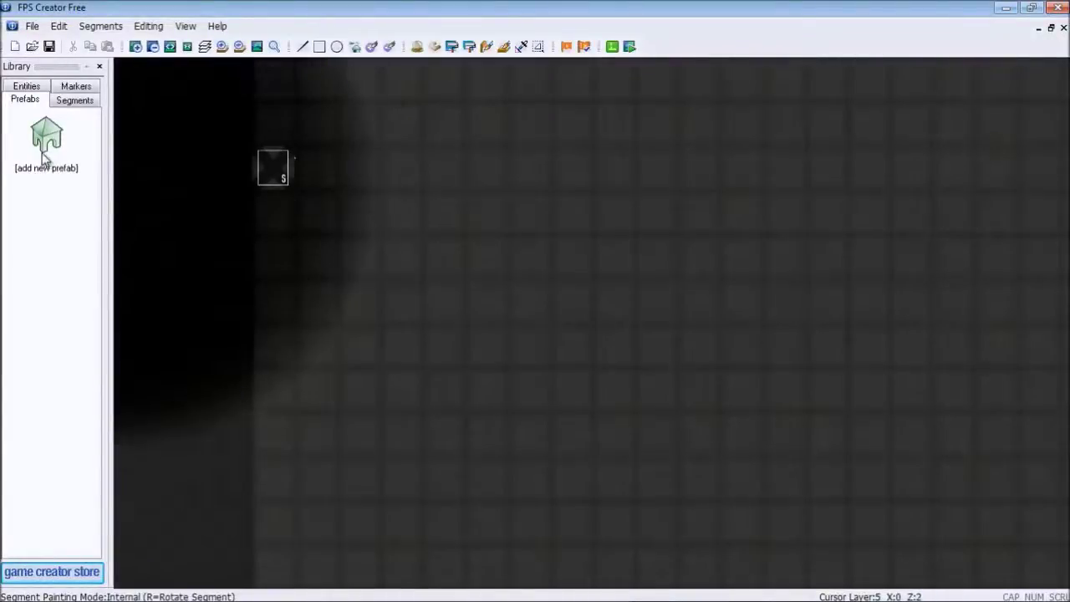
- Add the 'control room small' prefab, rotated to face right, onto the map
{"action": "left_click", "coordinate": [45, 149]}
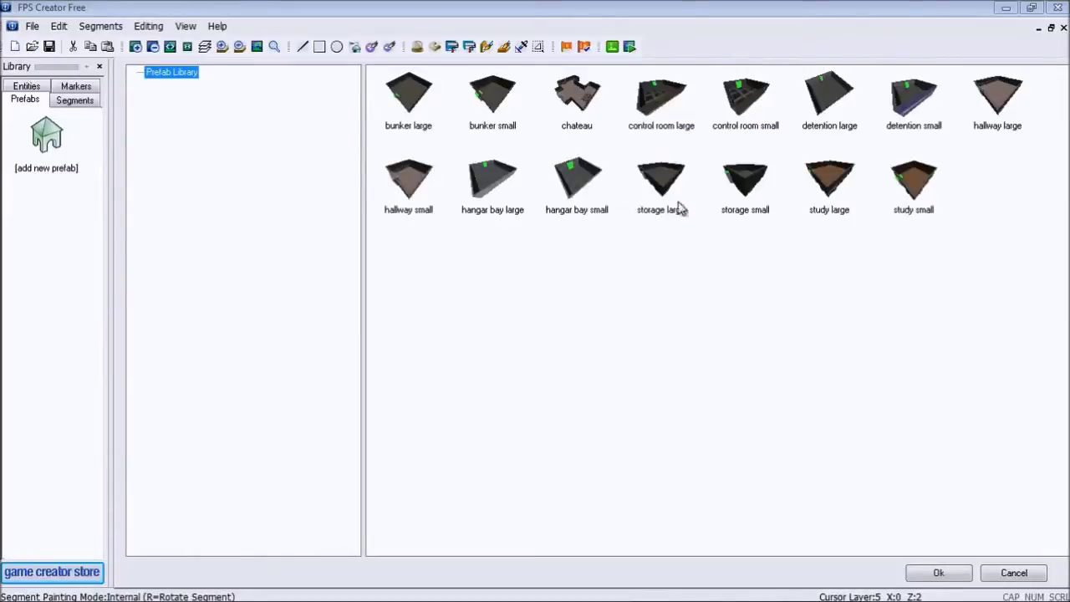
{"action": "left_click", "coordinate": [745, 98]}
{"action": "left_click", "coordinate": [938, 573]}
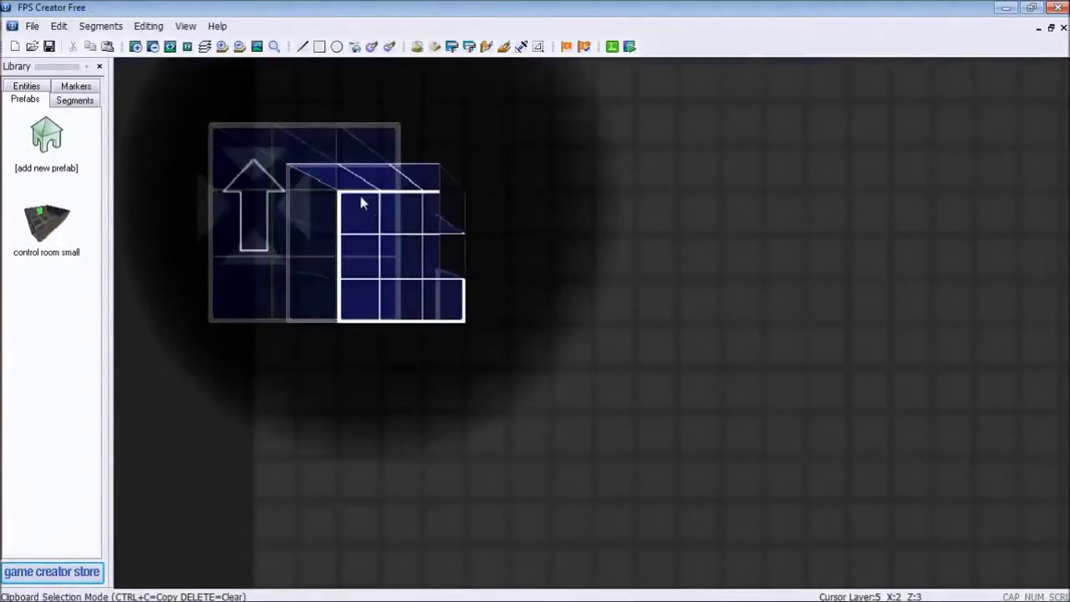
{"action": "key", "text": "r"}
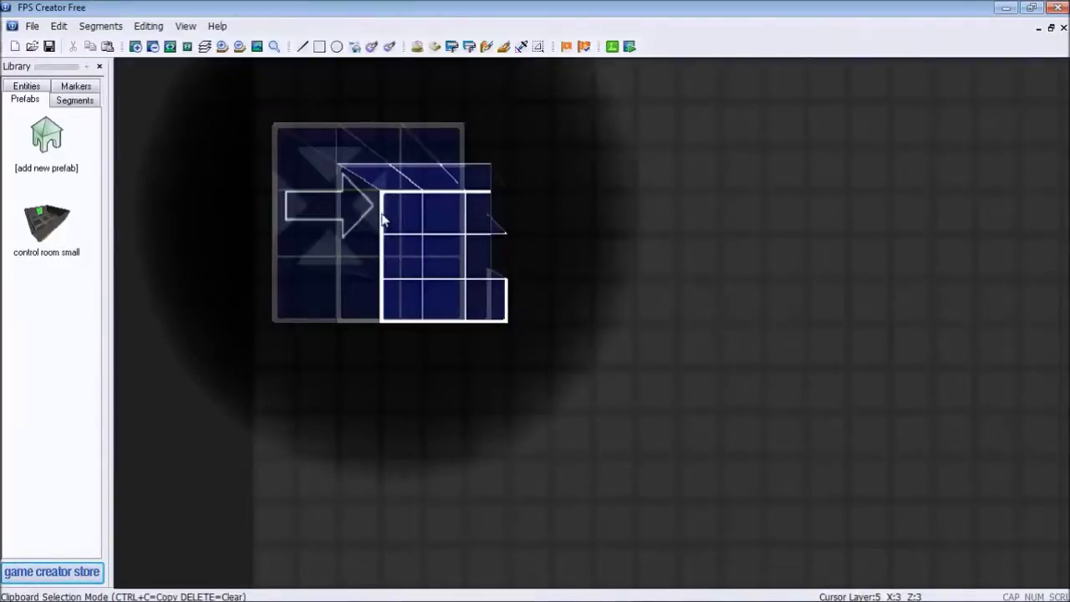
{"action": "left_click", "coordinate": [380, 209]}
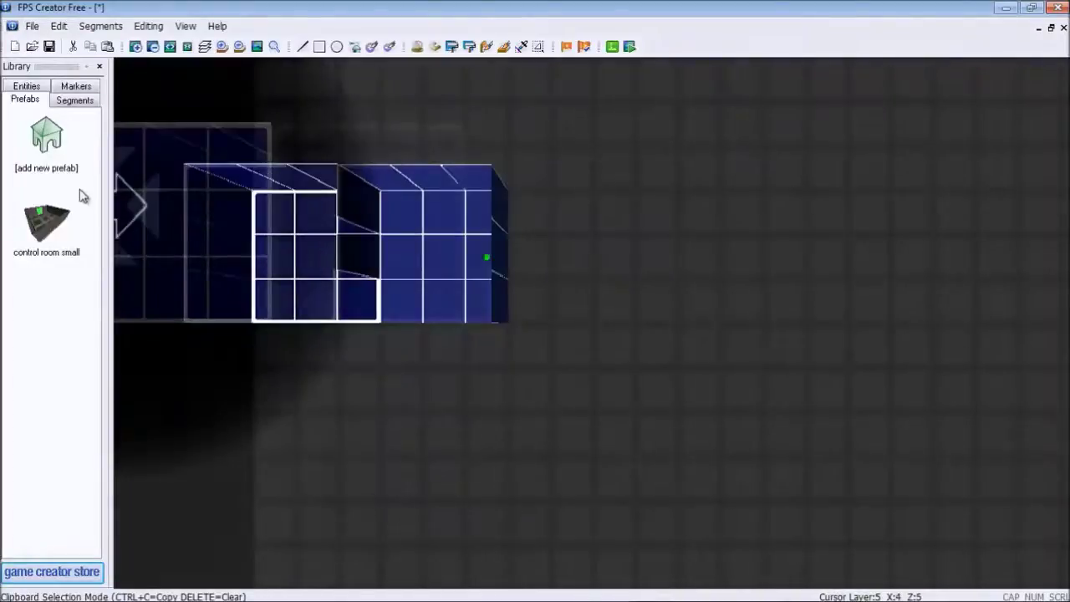
- Add the 'hangar bay large' prefab, rotated and placed against the control room's green door
{"action": "left_click", "coordinate": [49, 142]}
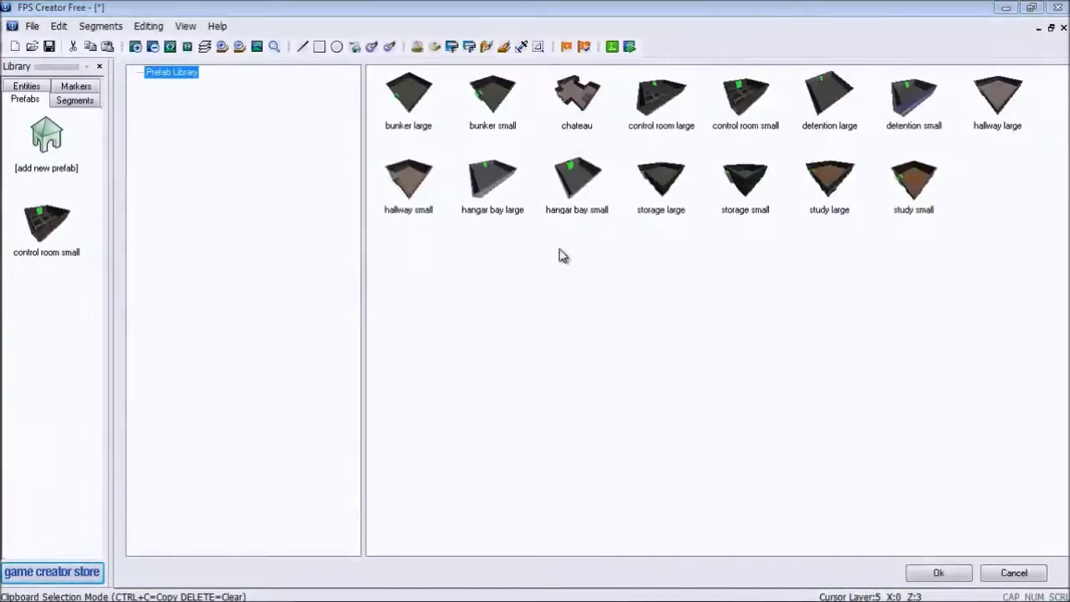
{"action": "left_click", "coordinate": [493, 191]}
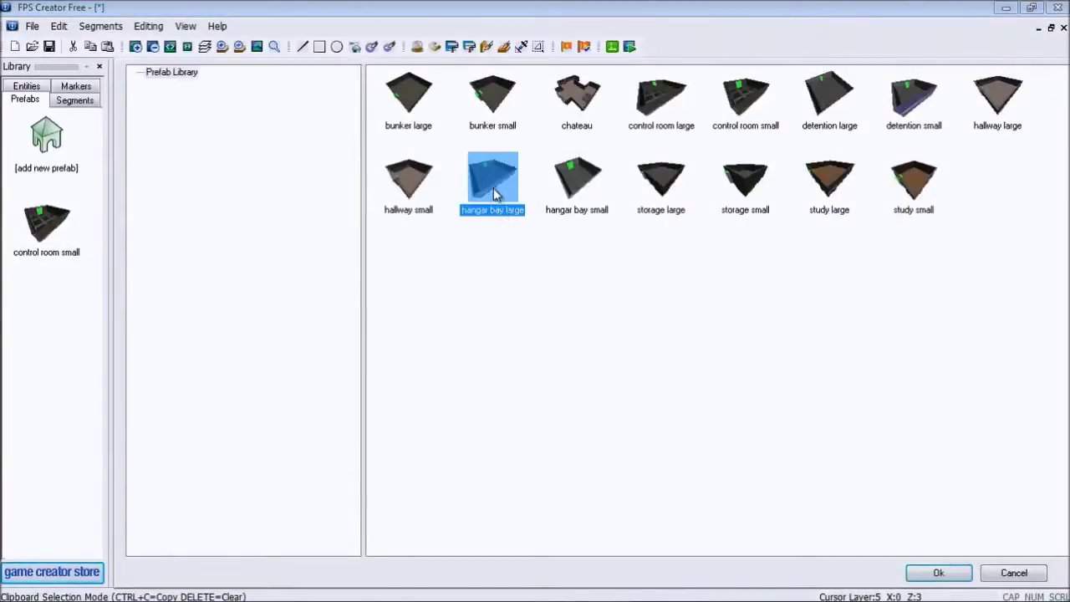
{"action": "left_click", "coordinate": [936, 573]}
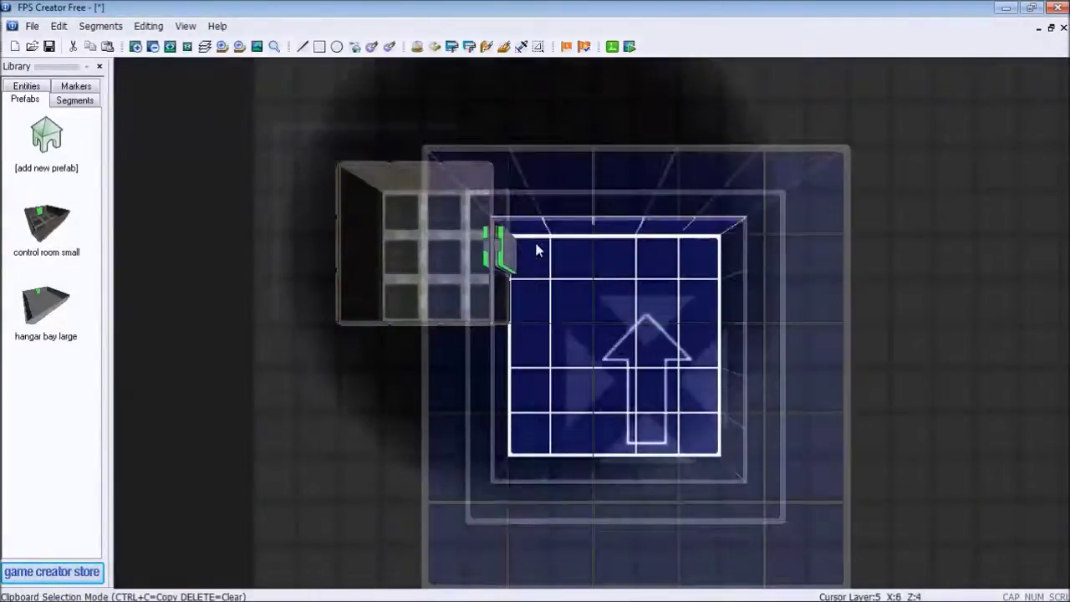
{"action": "key", "text": "r"}
{"action": "key", "text": "r"}
{"action": "key", "text": "r"}
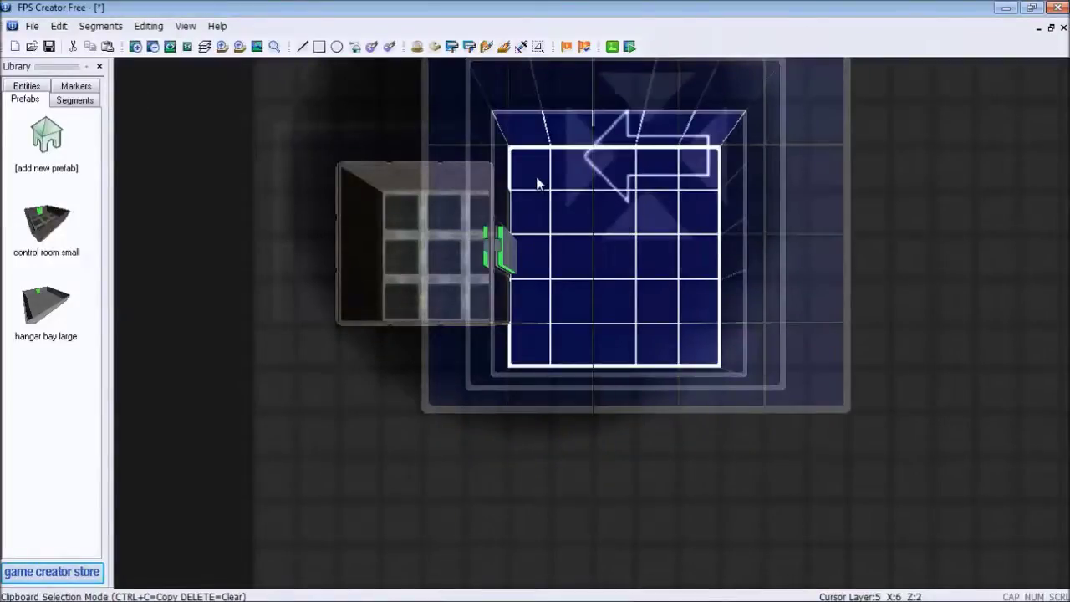
{"action": "left_click", "coordinate": [537, 184]}
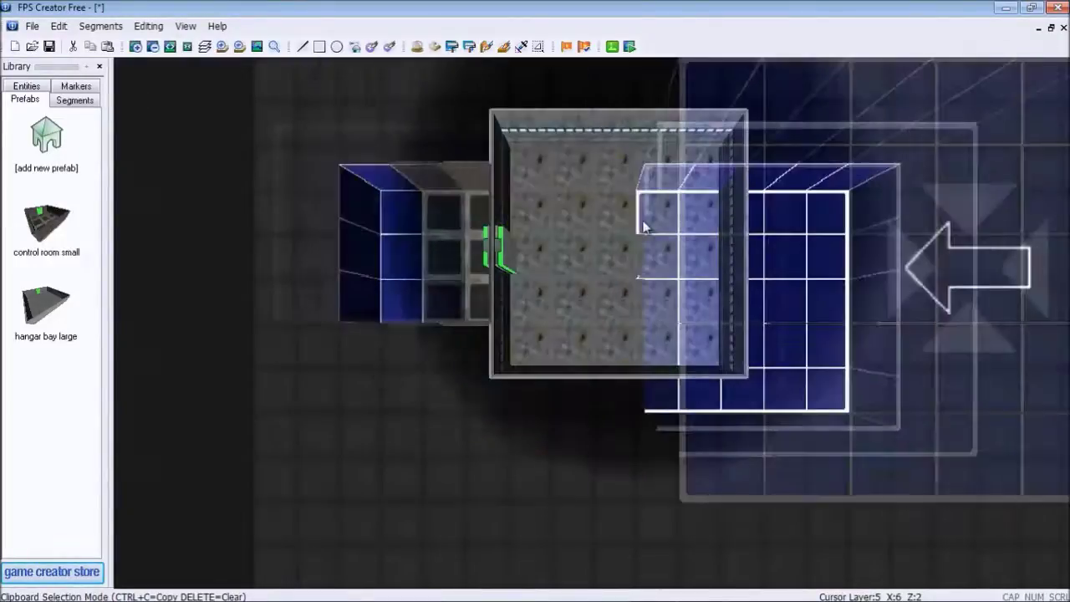
- Switch to Entity Editing Mode and recentre the view on the two connected rooms
{"action": "left_click", "coordinate": [417, 46]}
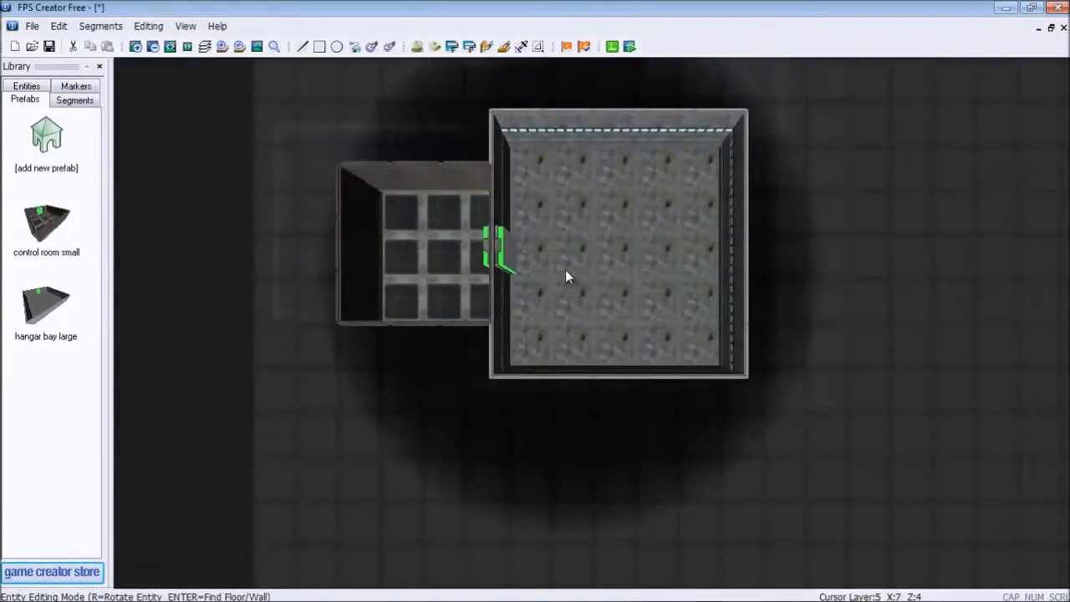
{"action": "key", "text": "Left"}
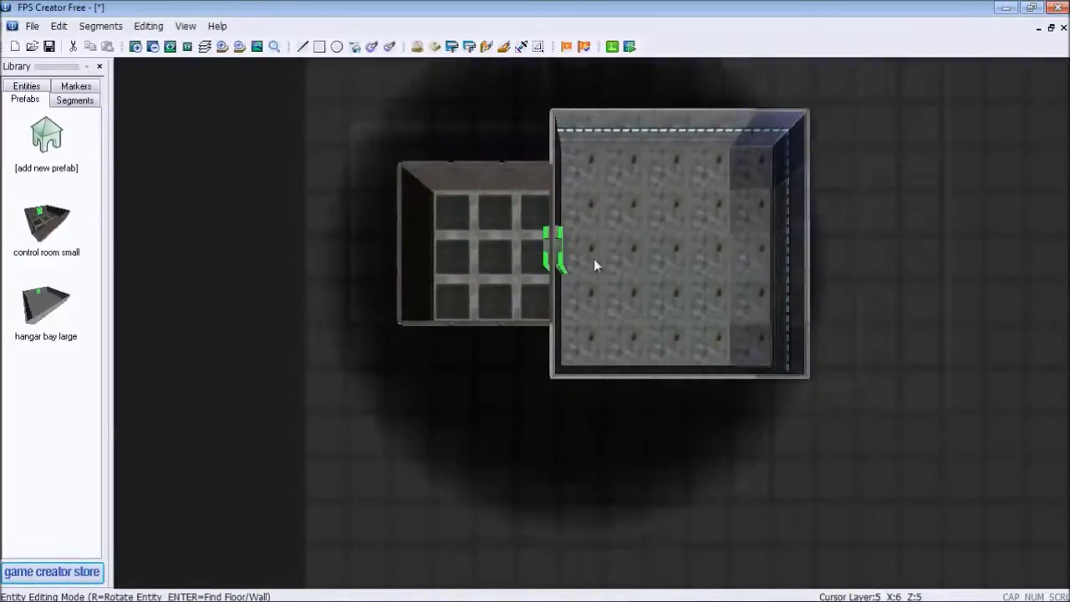
{"action": "scroll", "coordinate": [667, 237], "scroll_direction": "up", "scroll_amount": 3}
{"action": "scroll", "coordinate": [601, 250], "scroll_direction": "down", "scroll_amount": 1}
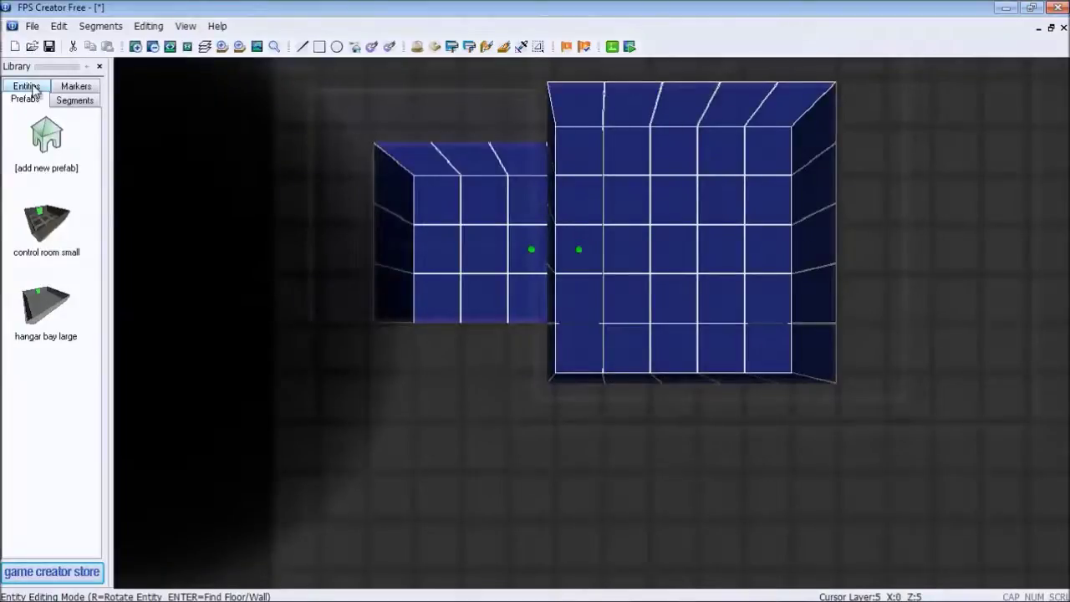
- Add the equipmentD entity from scifi > furniturea to the Entities library
{"action": "left_click", "coordinate": [33, 88]}
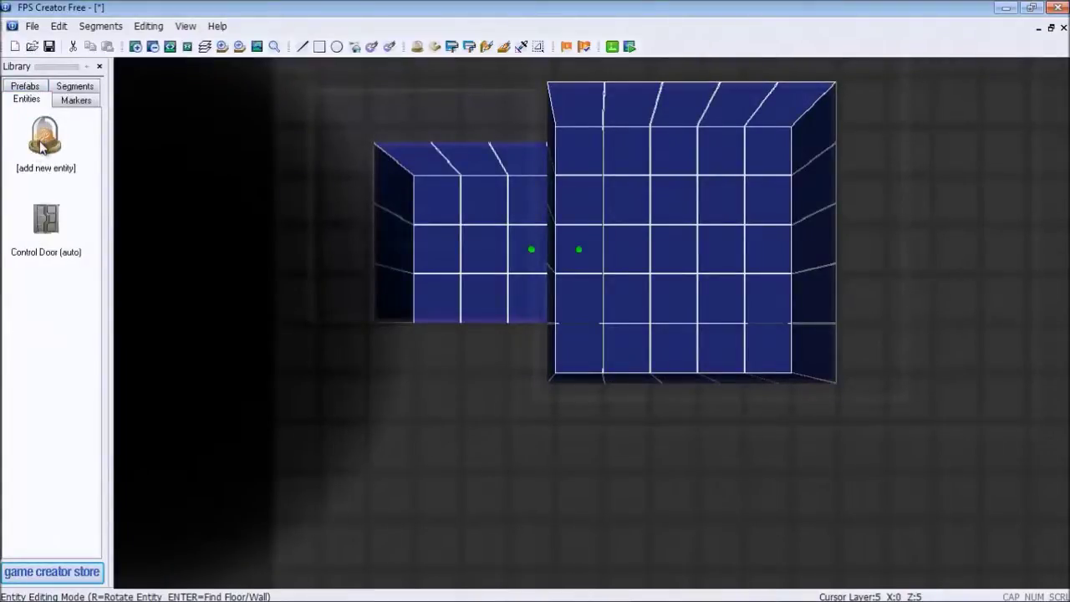
{"action": "left_click", "coordinate": [43, 147]}
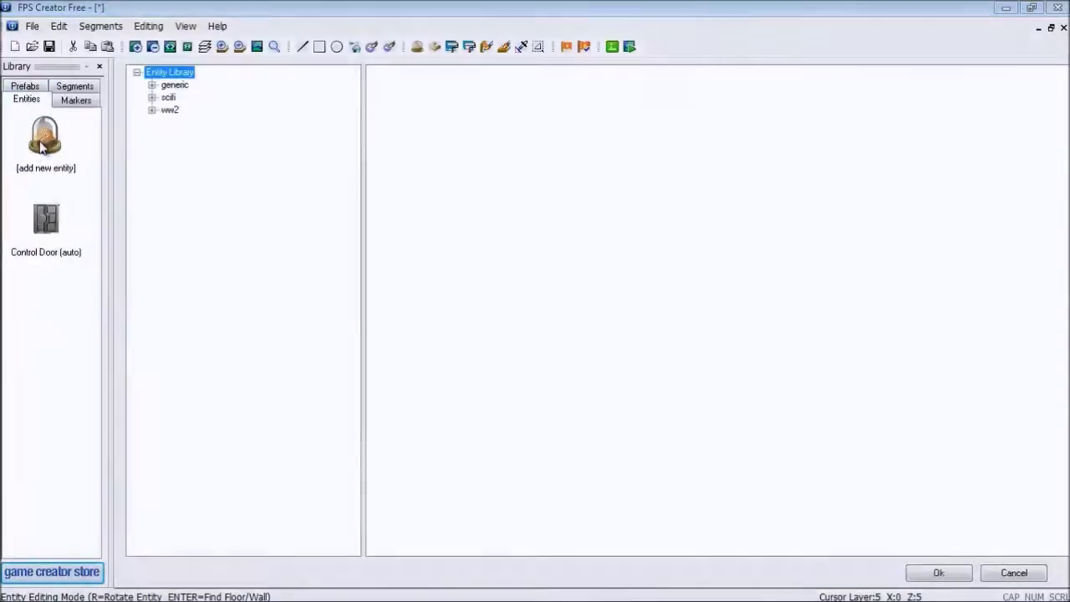
{"action": "left_click", "coordinate": [166, 98]}
{"action": "double_click", "coordinate": [166, 99]}
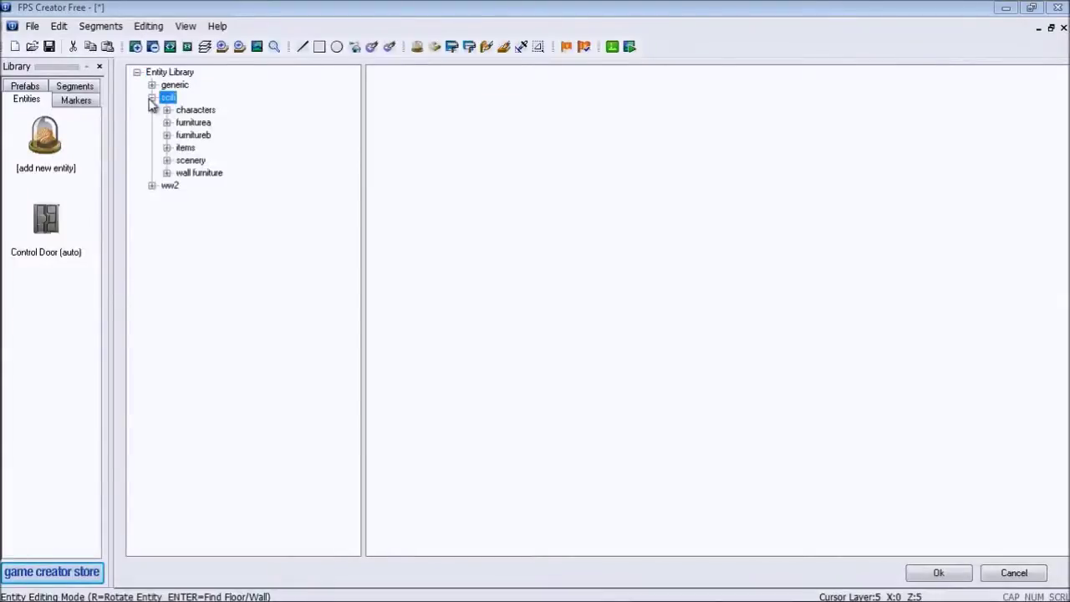
{"action": "left_click", "coordinate": [187, 123]}
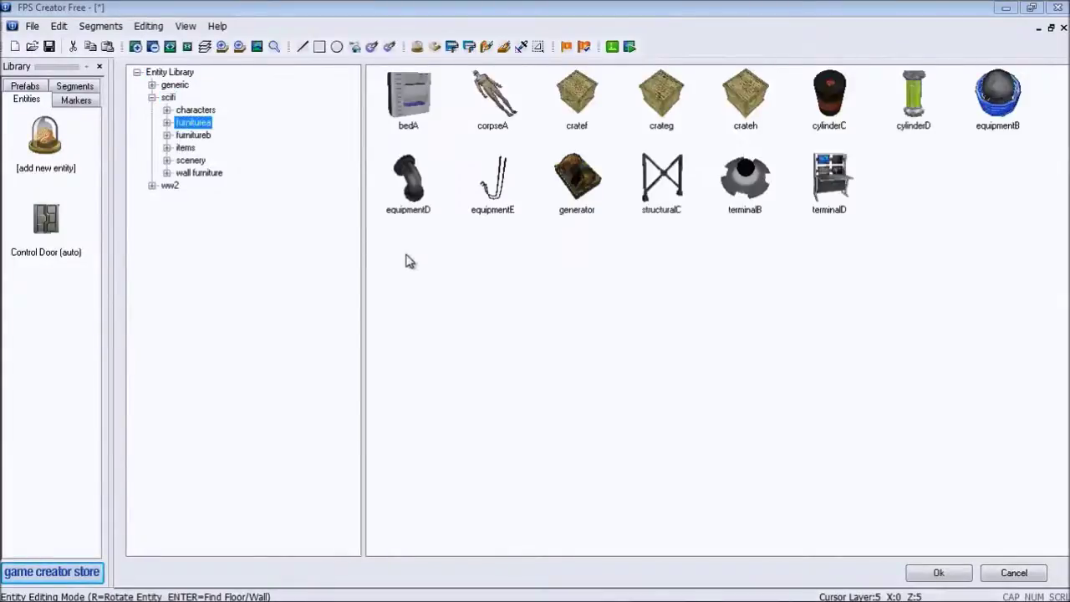
{"action": "left_click", "coordinate": [412, 182]}
{"action": "left_click", "coordinate": [941, 575]}
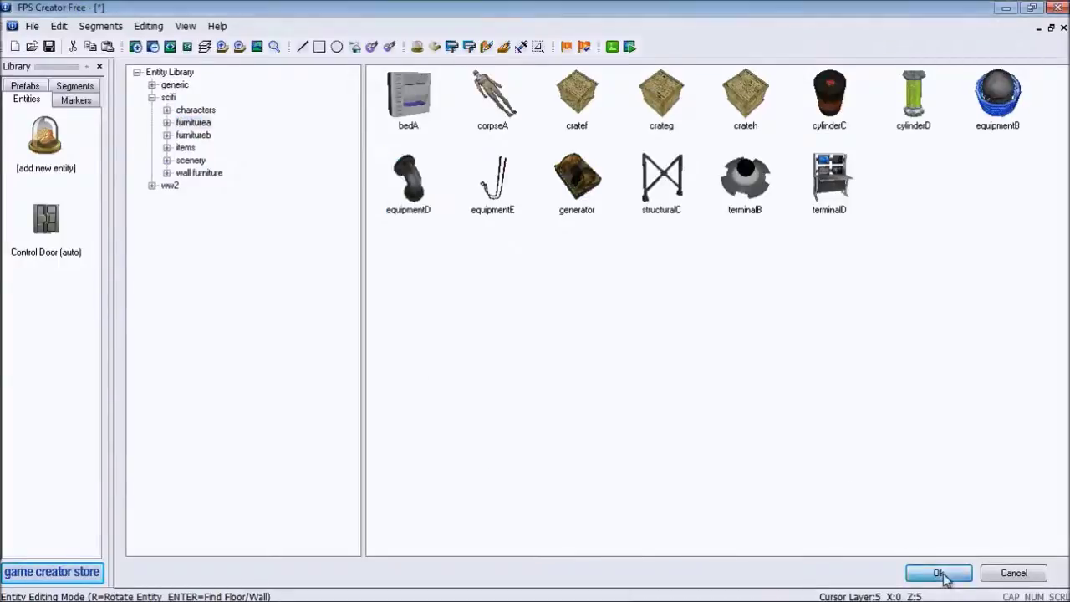
{"action": "scroll", "coordinate": [393, 231], "scroll_direction": "up", "scroll_amount": 3}
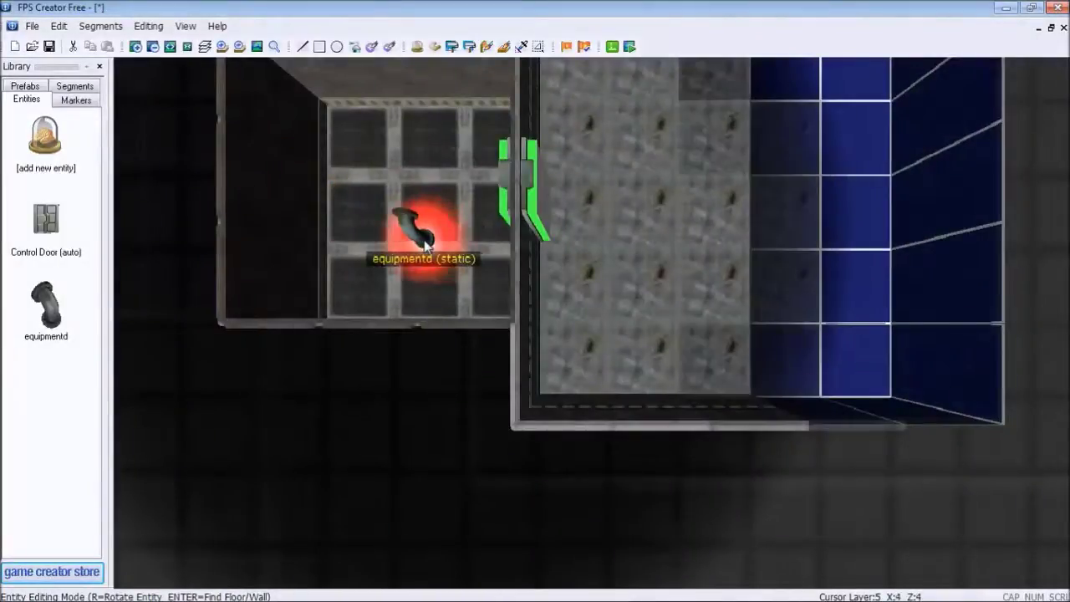
- Pan and zoom the view to centre on the control room
{"action": "right_click_drag", "start_coordinate": [425, 242], "coordinate": [583, 215]}
{"action": "scroll", "coordinate": [533, 240], "scroll_direction": "up", "scroll_amount": 2}
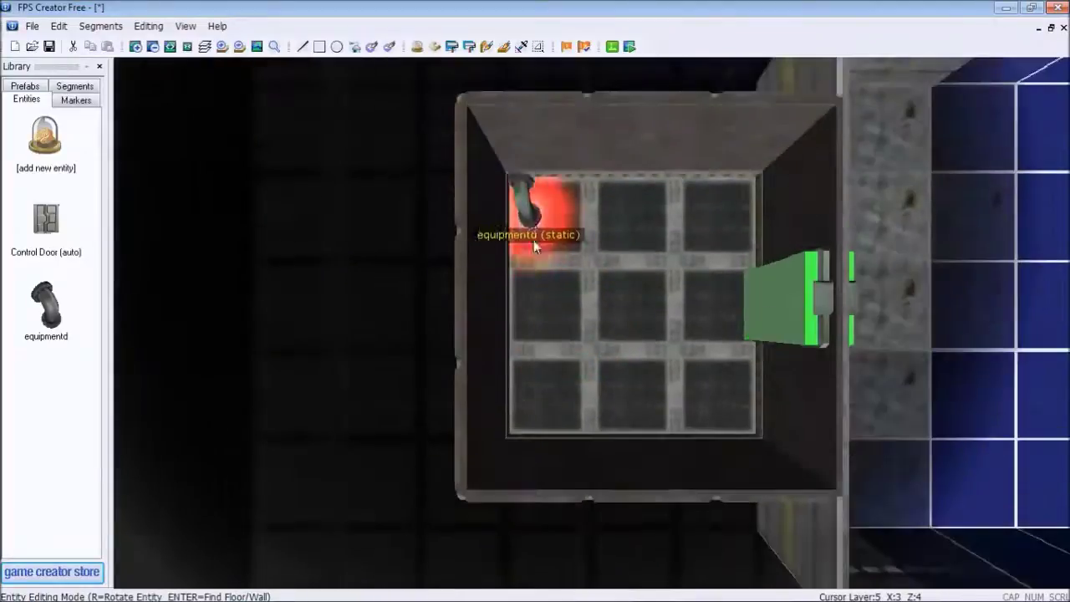
{"action": "right_click_drag", "start_coordinate": [533, 240], "coordinate": [537, 310]}
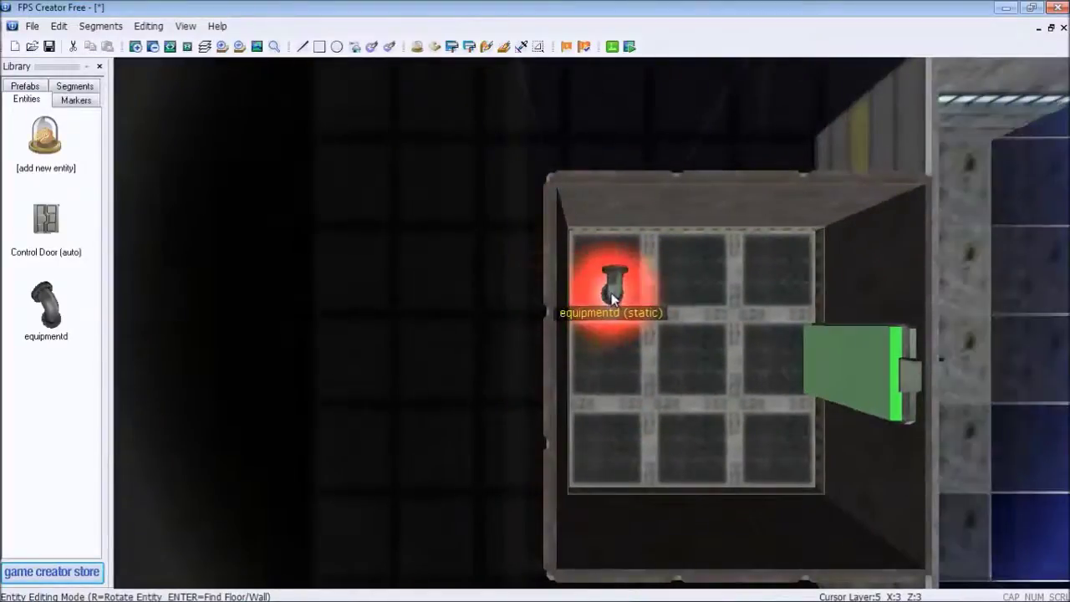
{"action": "right_click_drag", "start_coordinate": [613, 291], "coordinate": [582, 285]}
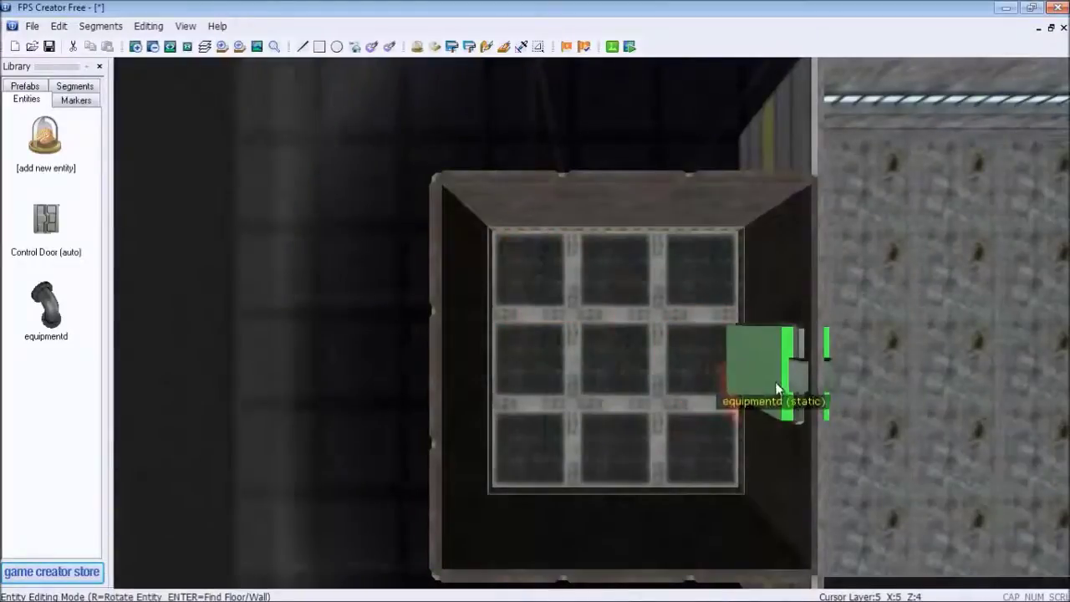
{"action": "scroll", "coordinate": [519, 276], "scroll_direction": "up", "scroll_amount": 2}
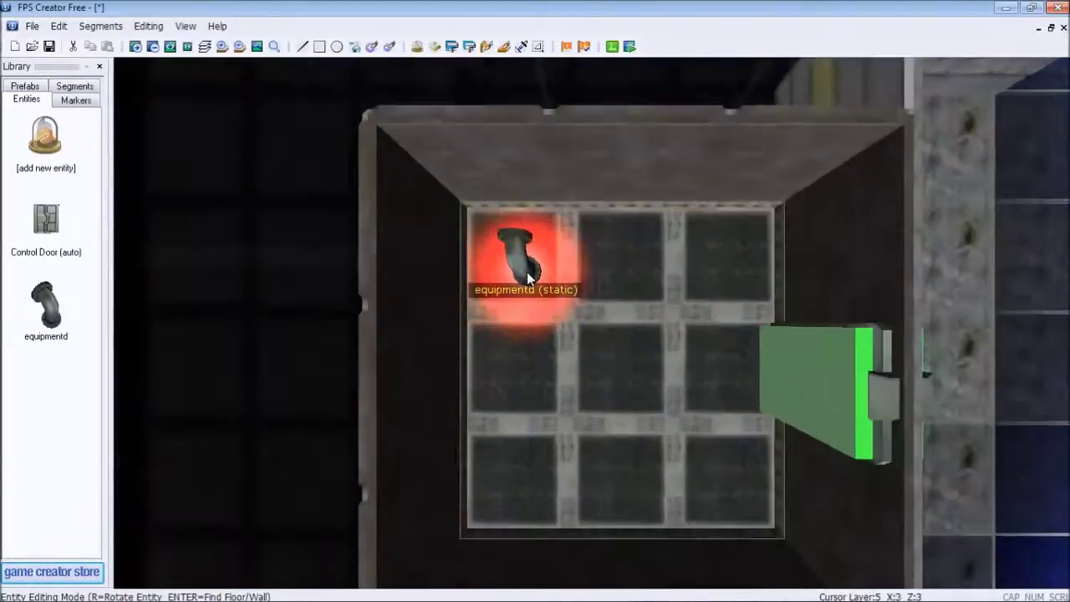
{"action": "right_click_drag", "start_coordinate": [526, 272], "coordinate": [572, 261]}
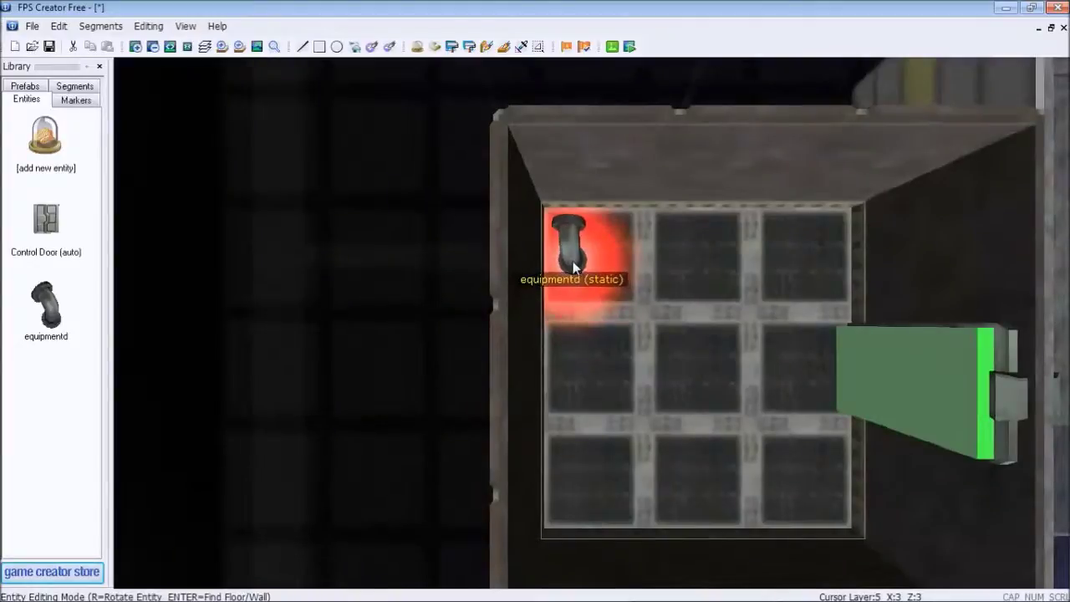
{"action": "scroll", "coordinate": [574, 260], "scroll_direction": "up", "scroll_amount": 3}
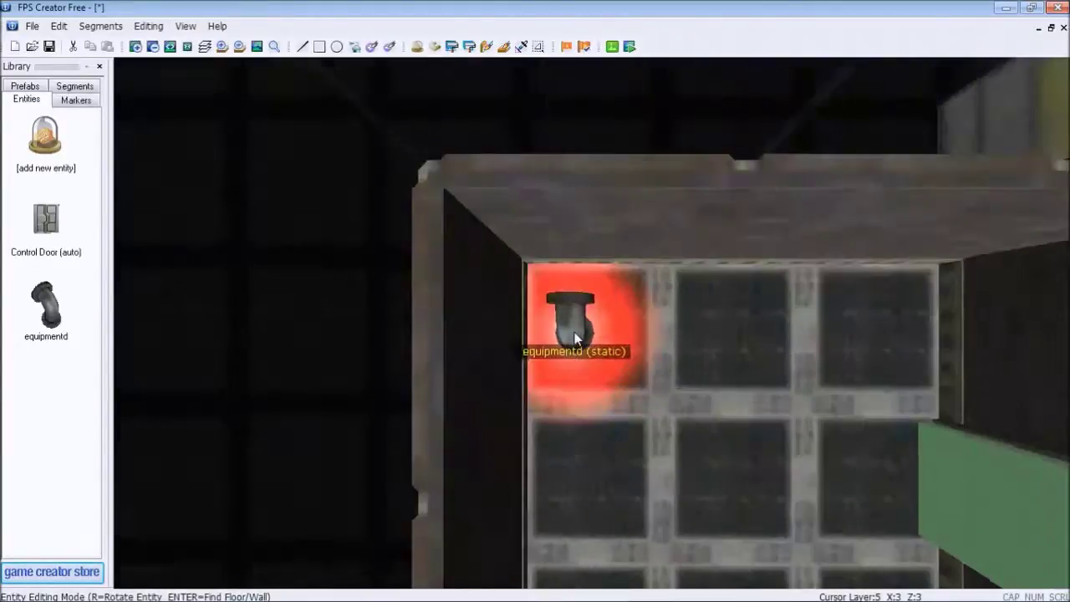
- Line the equipmentD pipe up against the small room's top wall and place the first one
{"action": "key", "text": "Down"}
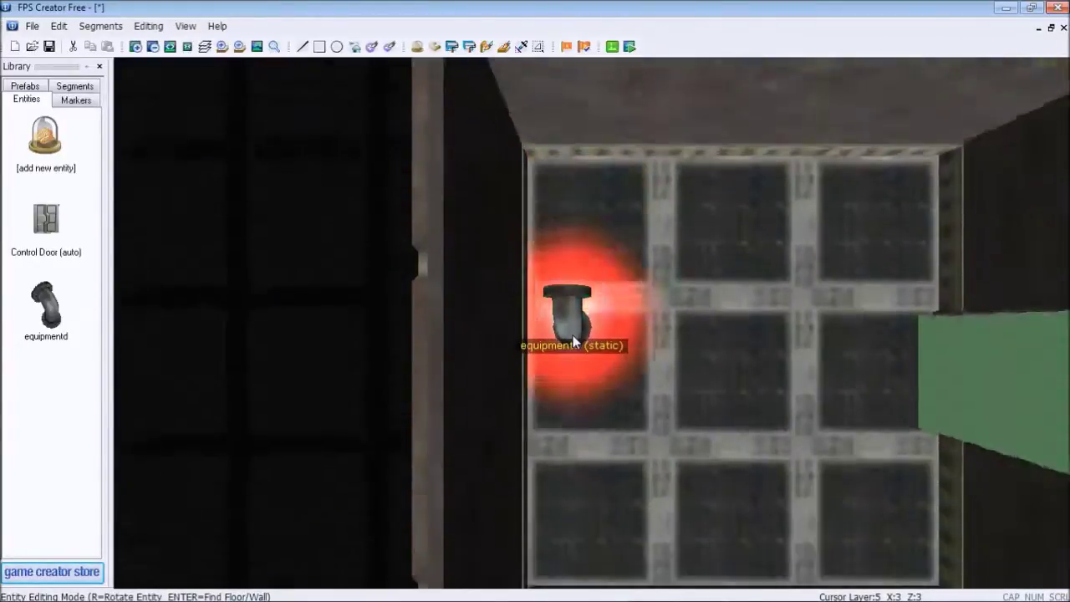
{"action": "key", "text": "Right"}
{"action": "scroll", "coordinate": [573, 340], "scroll_direction": "down", "scroll_amount": 3}
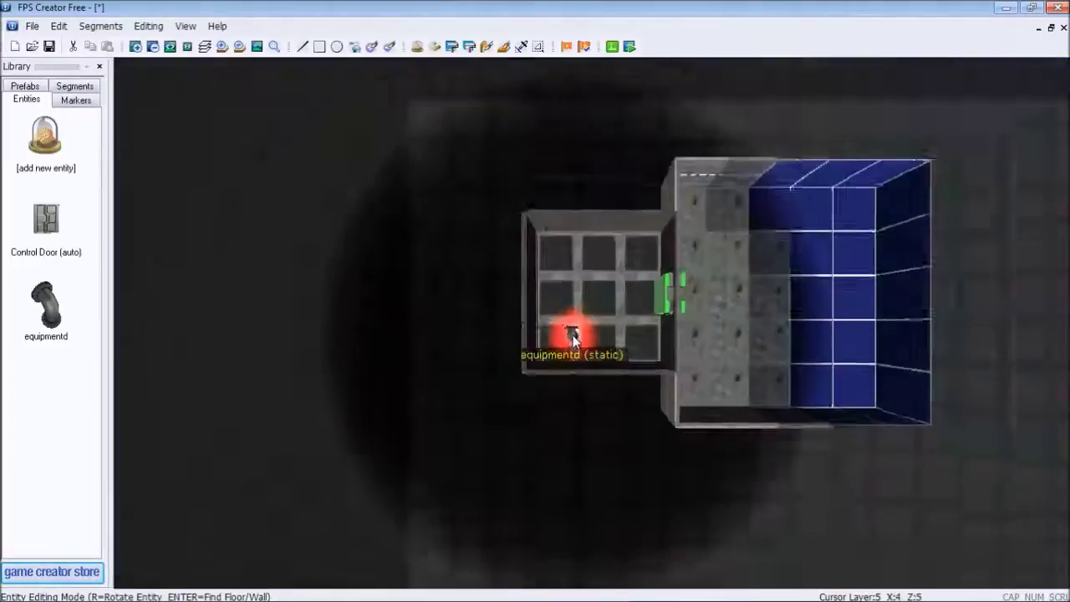
{"action": "scroll", "coordinate": [572, 340], "scroll_direction": "up", "scroll_amount": 3}
{"action": "key", "text": "Left"}
{"action": "key", "text": "Up"}
{"action": "key", "text": "Up"}
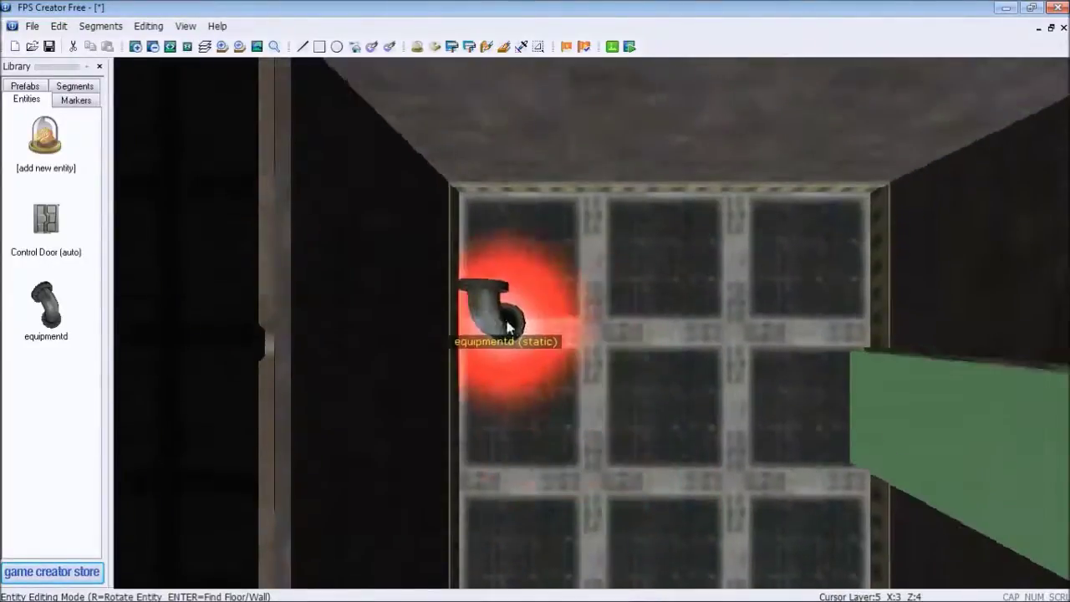
{"action": "key", "text": "Left"}
{"action": "key", "text": "Left"}
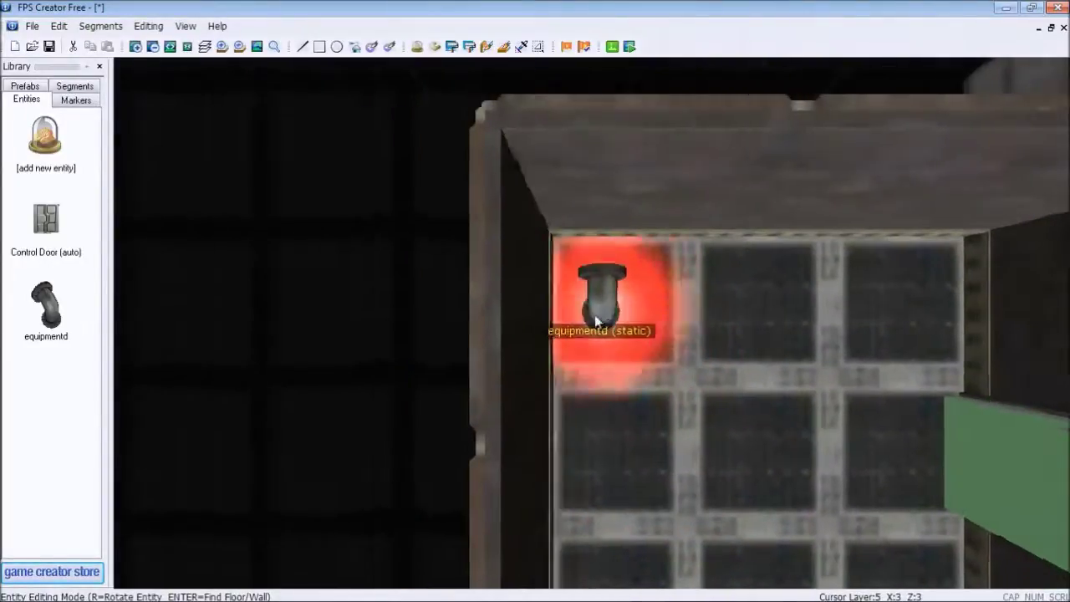
{"action": "key", "text": "Up"}
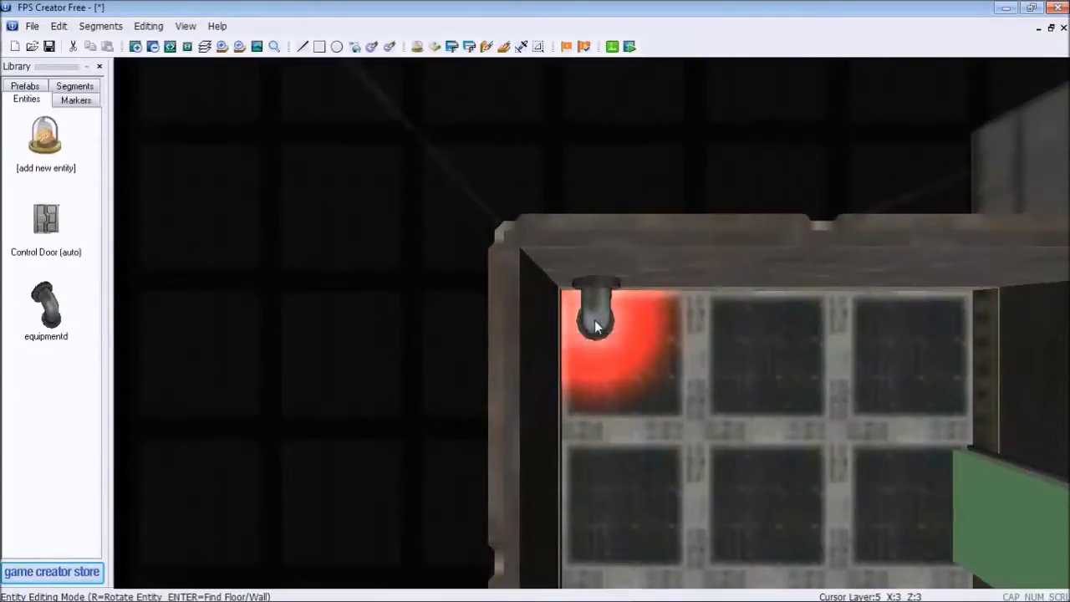
{"action": "left_click", "coordinate": [594, 320]}
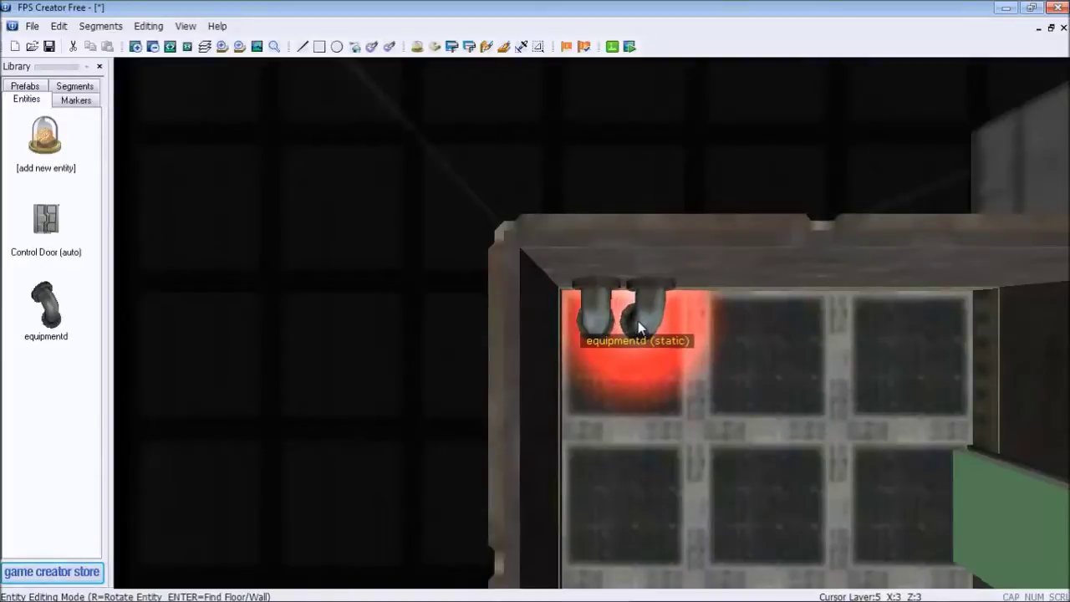
- Place two more pipes along the top wall, completing a row of three
{"action": "left_click", "coordinate": [641, 325]}
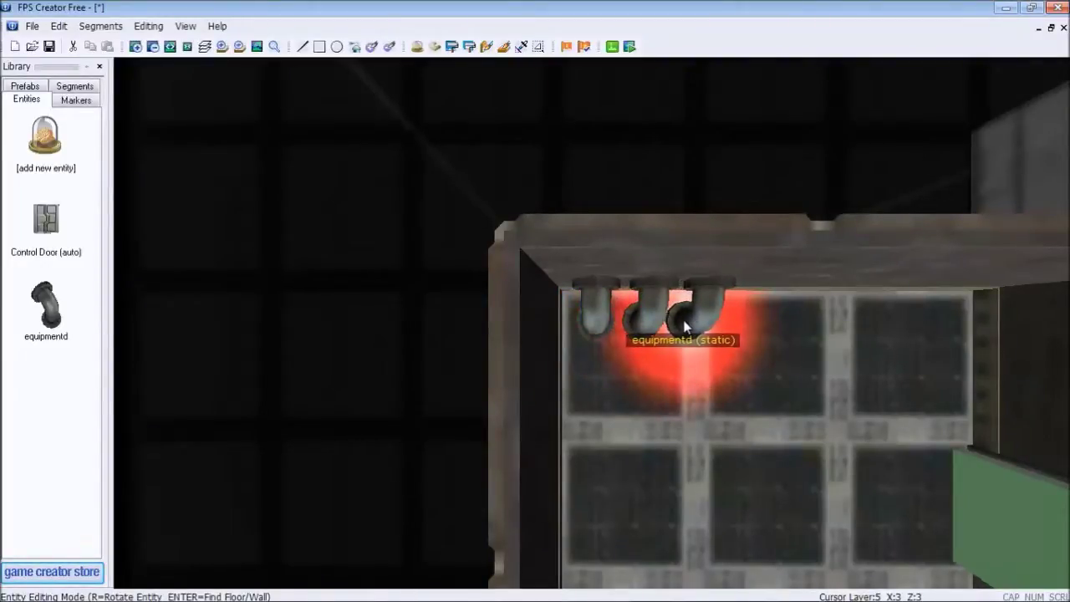
{"action": "left_click", "coordinate": [684, 326]}
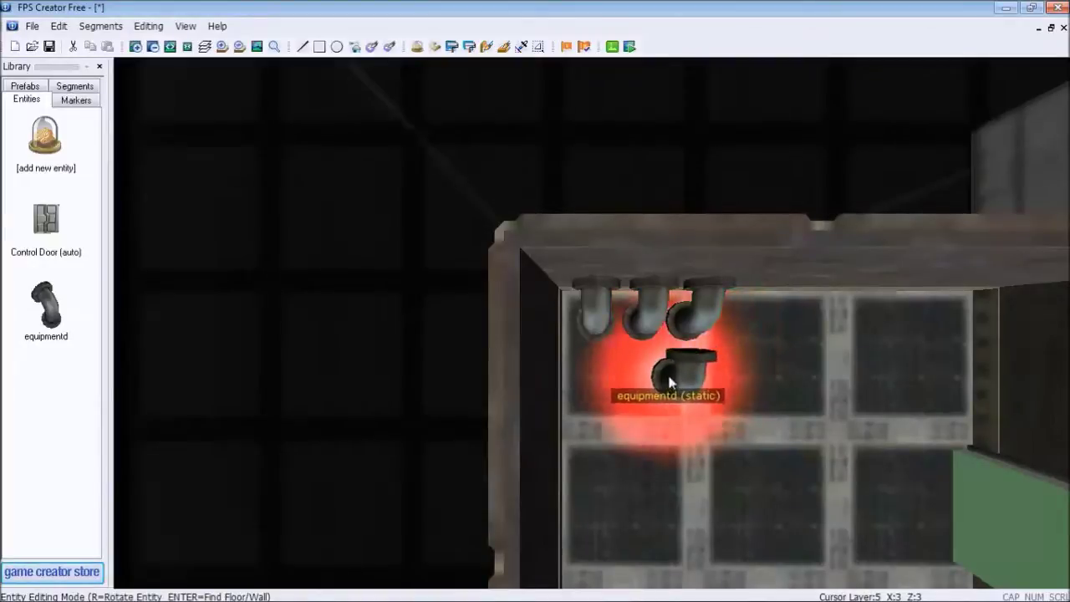
{"action": "key", "text": "Down"}
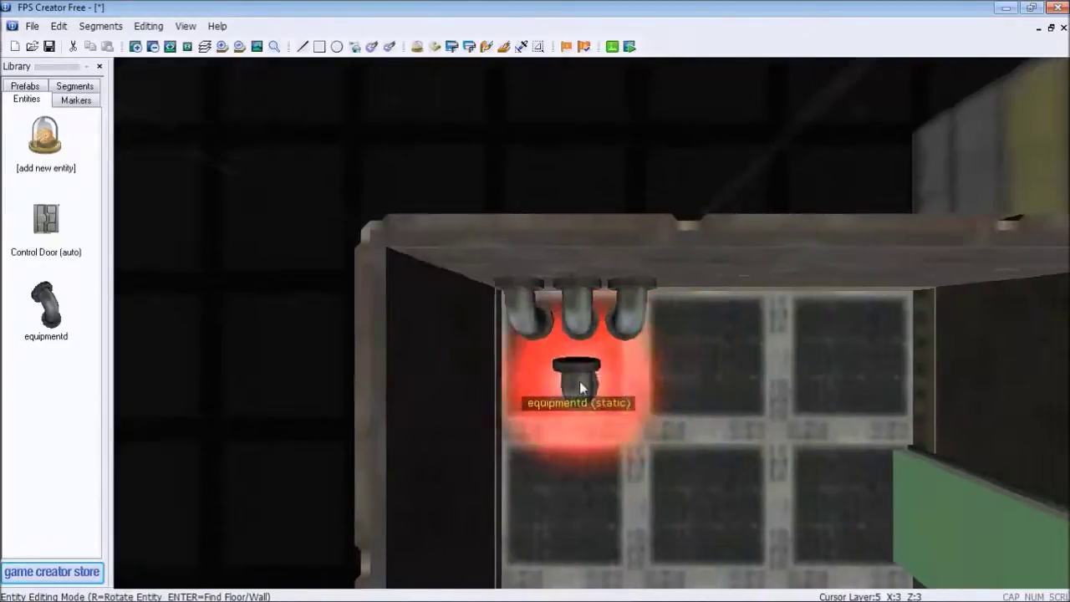
{"action": "key", "text": "Down"}
{"action": "key", "text": "Left"}
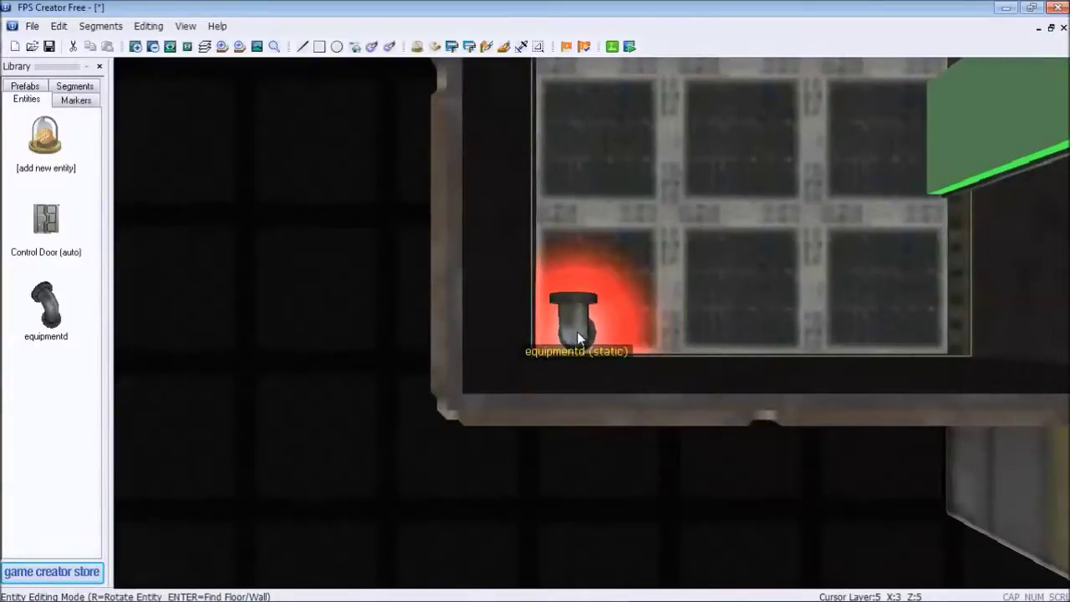
- Rotate the pipe and place three along the bottom wall, then stop placing copies
{"action": "key", "text": "r"}
{"action": "key", "text": "r"}
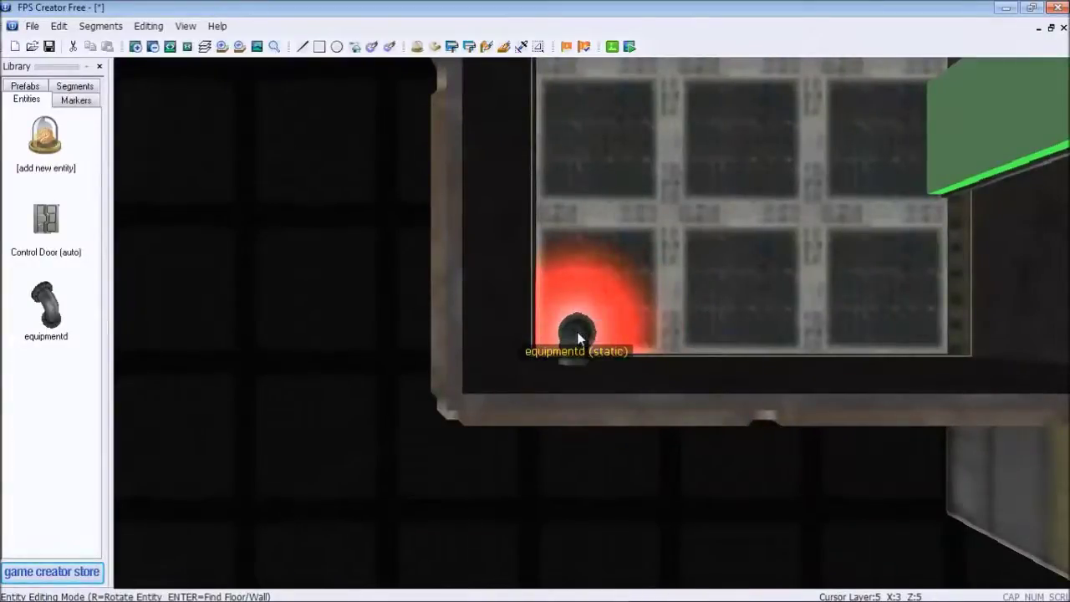
{"action": "key", "text": "r"}
{"action": "key", "text": "Left"}
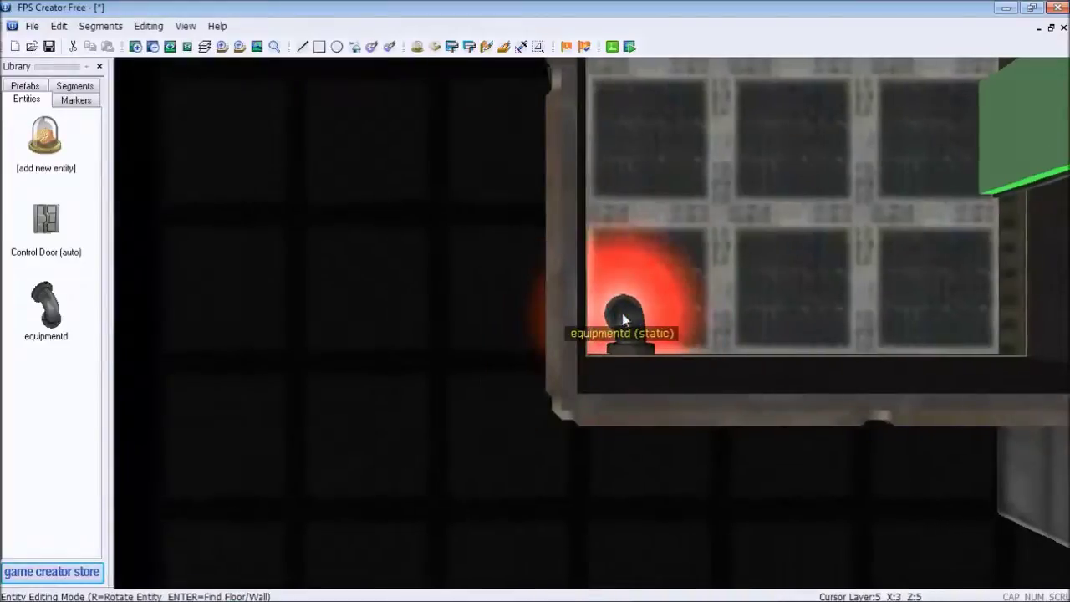
{"action": "key", "text": "Right"}
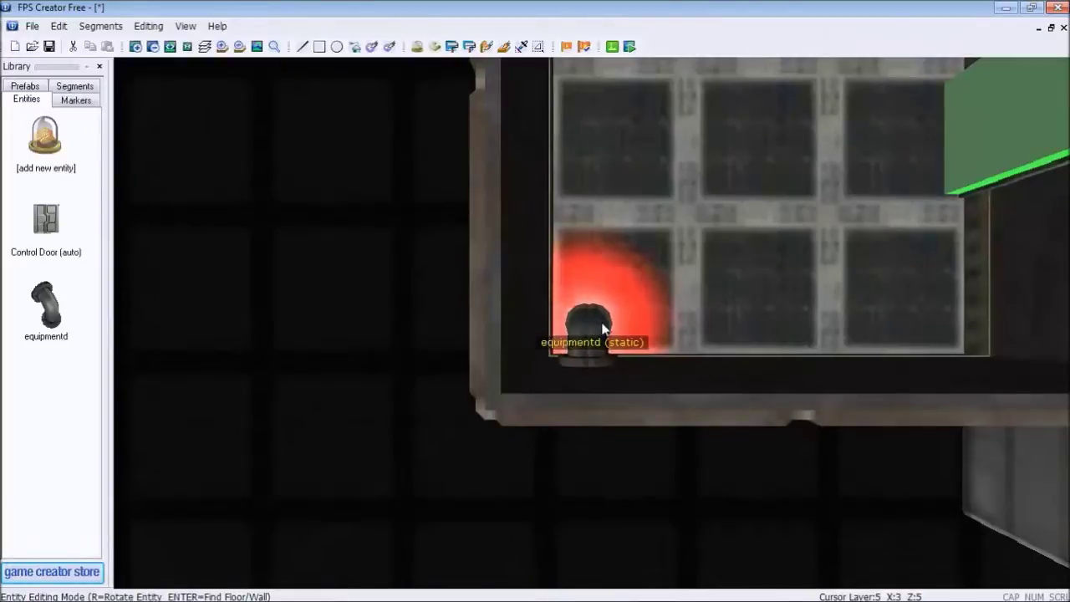
{"action": "left_click", "coordinate": [586, 327]}
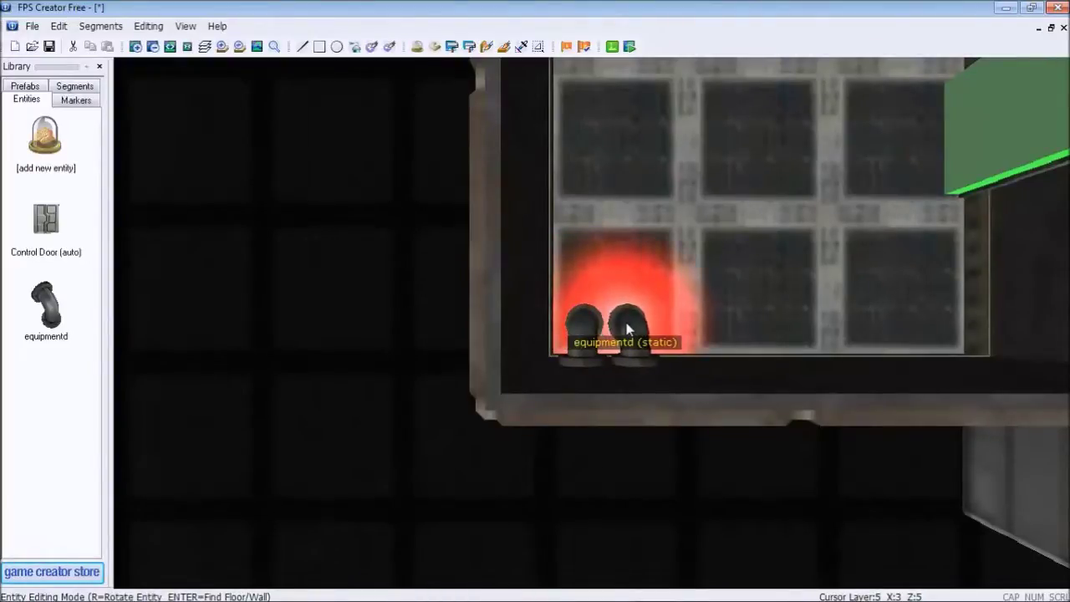
{"action": "left_click", "coordinate": [625, 328]}
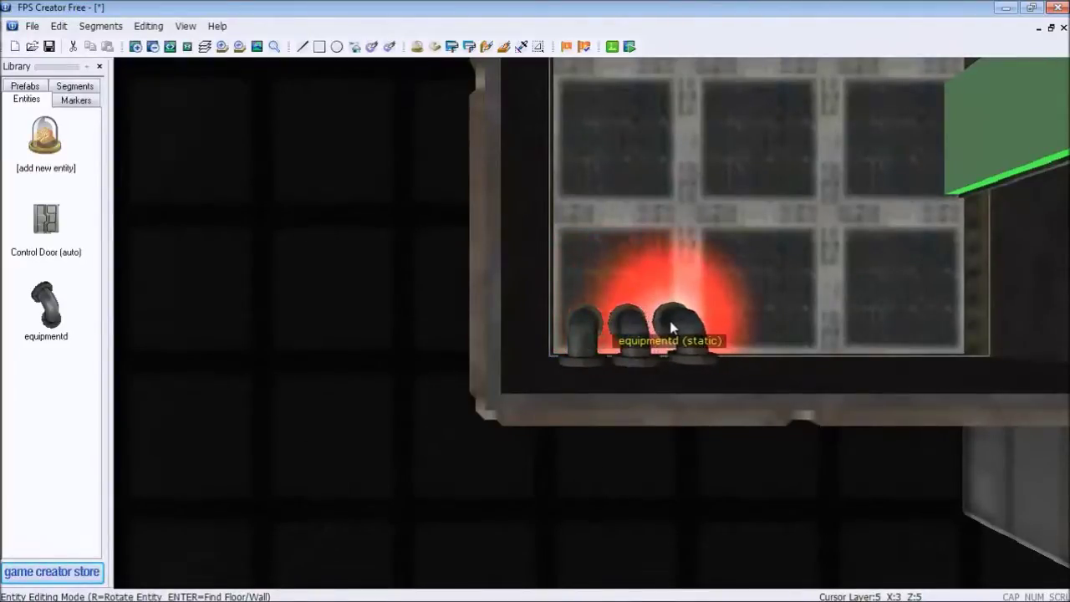
{"action": "left_click", "coordinate": [674, 328]}
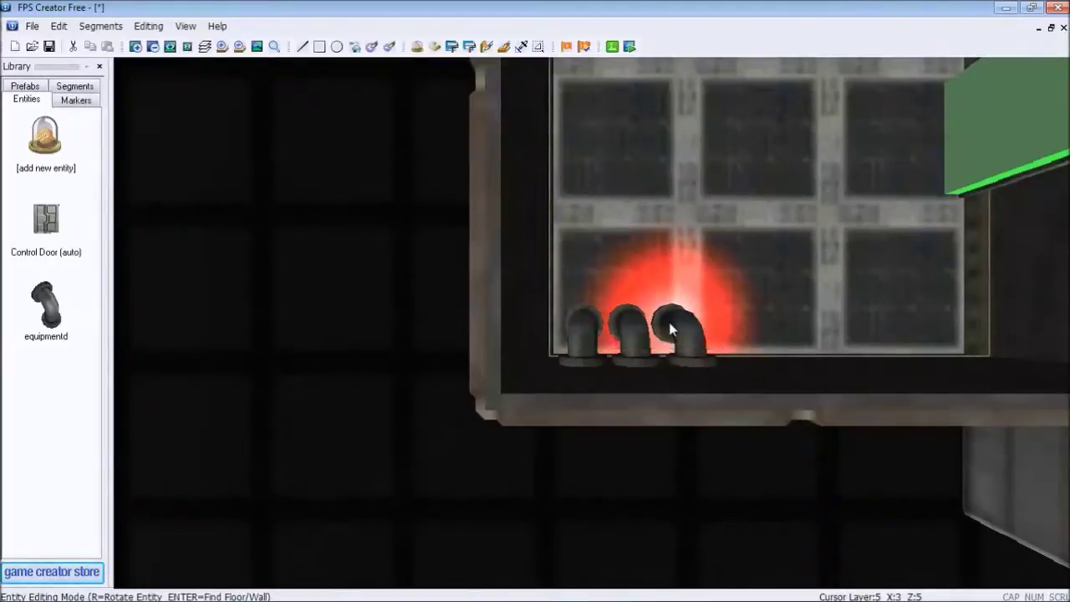
{"action": "right_click", "coordinate": [619, 271]}
{"action": "scroll", "coordinate": [619, 271], "scroll_direction": "down", "scroll_amount": 3}
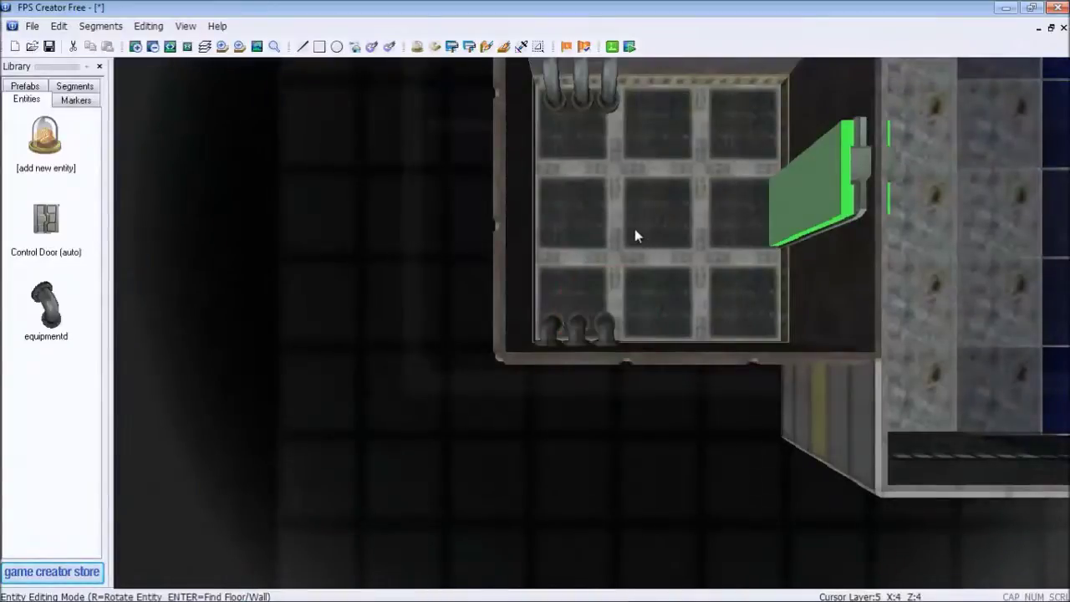
{"action": "scroll", "coordinate": [638, 232], "scroll_direction": "up", "scroll_amount": 1}
{"action": "scroll", "coordinate": [638, 232], "scroll_direction": "down", "scroll_amount": 2}
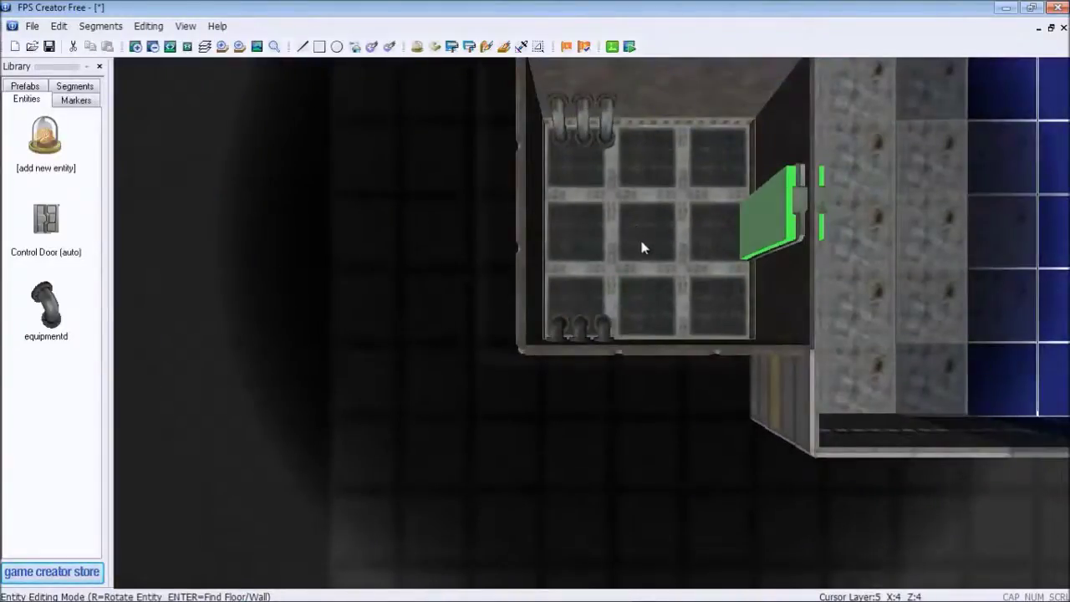
{"action": "scroll", "coordinate": [639, 234], "scroll_direction": "down", "scroll_amount": 1}
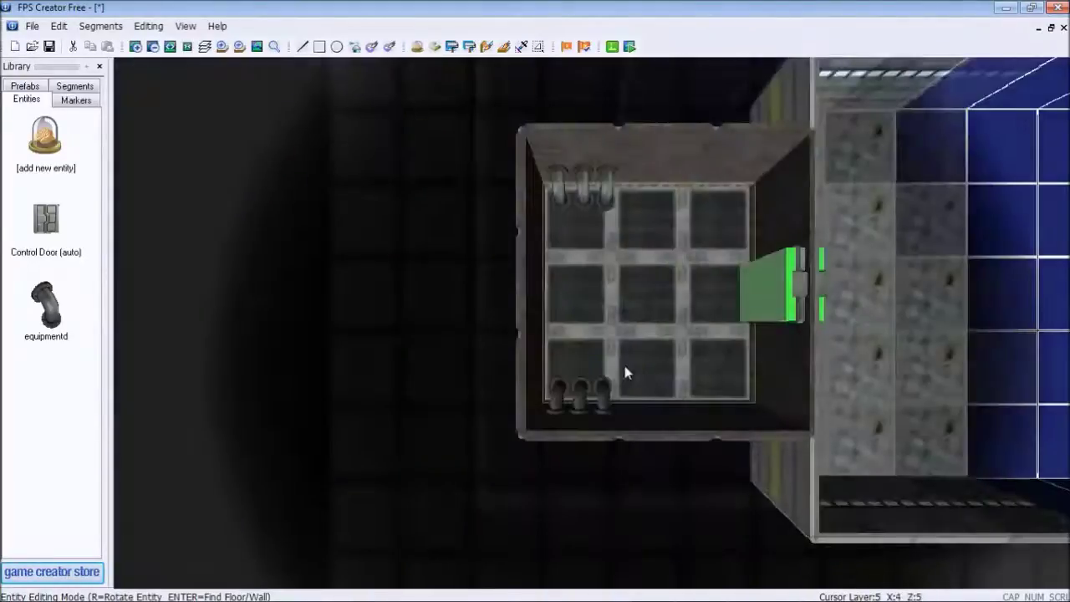
{"action": "key", "text": "Right"}
{"action": "key", "text": "Right"}
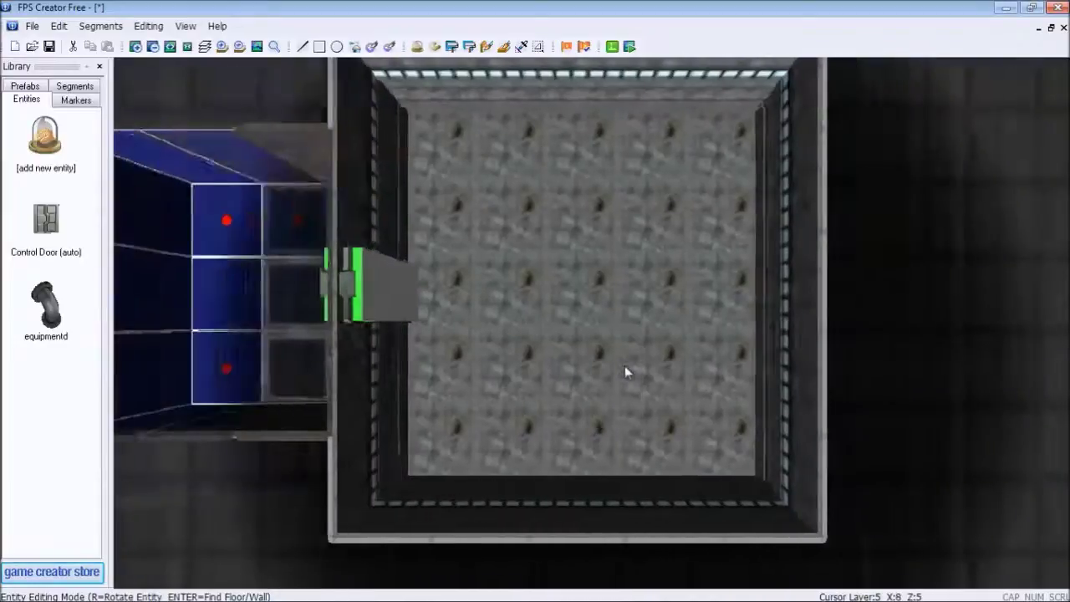
{"action": "key", "text": "Left"}
{"action": "key", "text": "Left"}
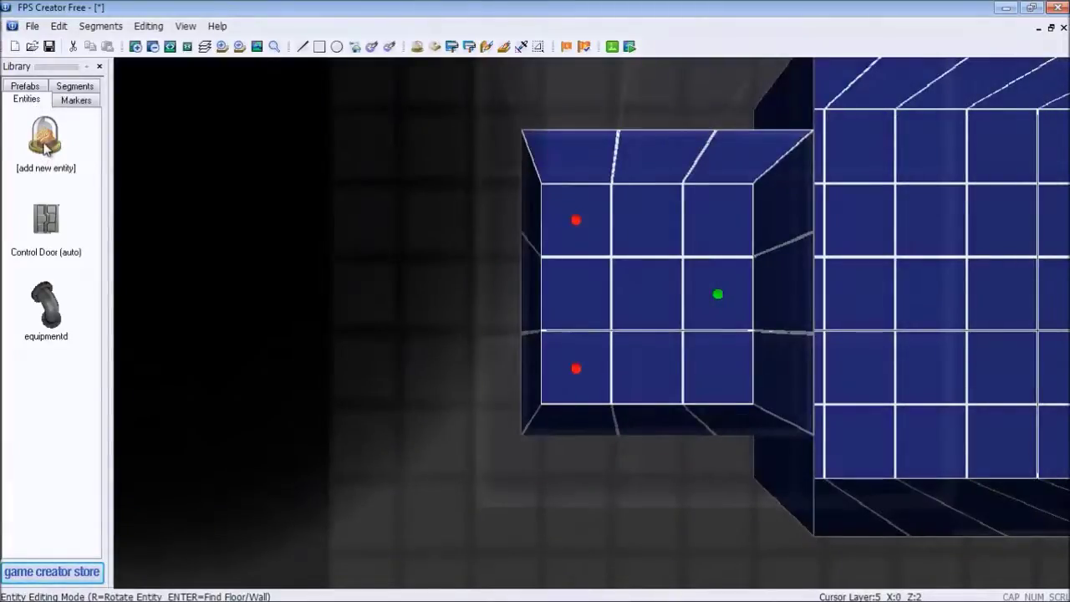
- Add the generator entity to the library and rotate it to lie horizontally
{"action": "left_click", "coordinate": [45, 146]}
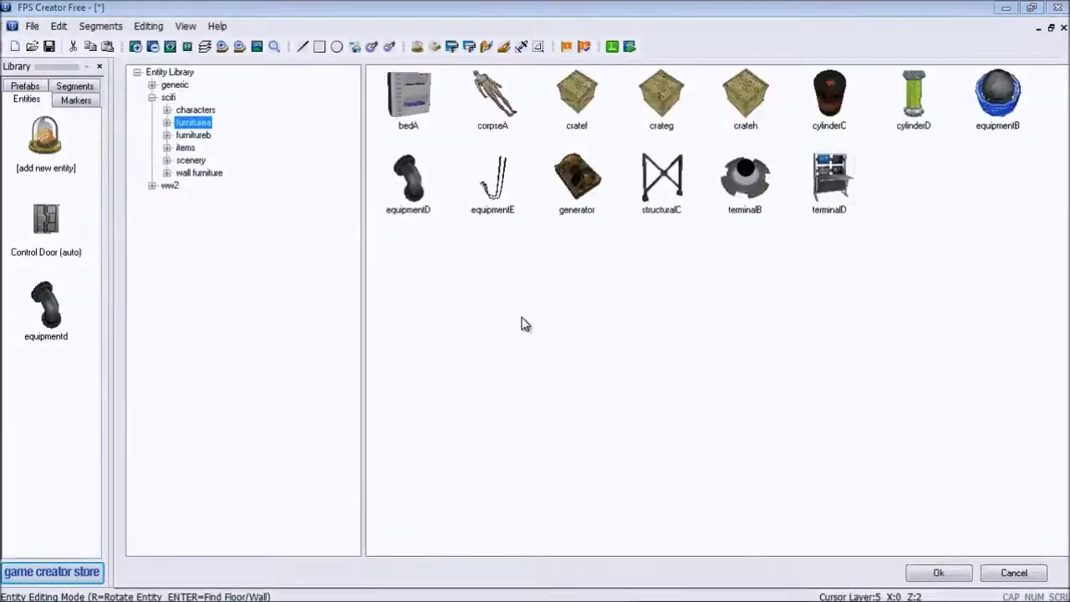
{"action": "left_click", "coordinate": [581, 186]}
{"action": "left_click", "coordinate": [923, 574]}
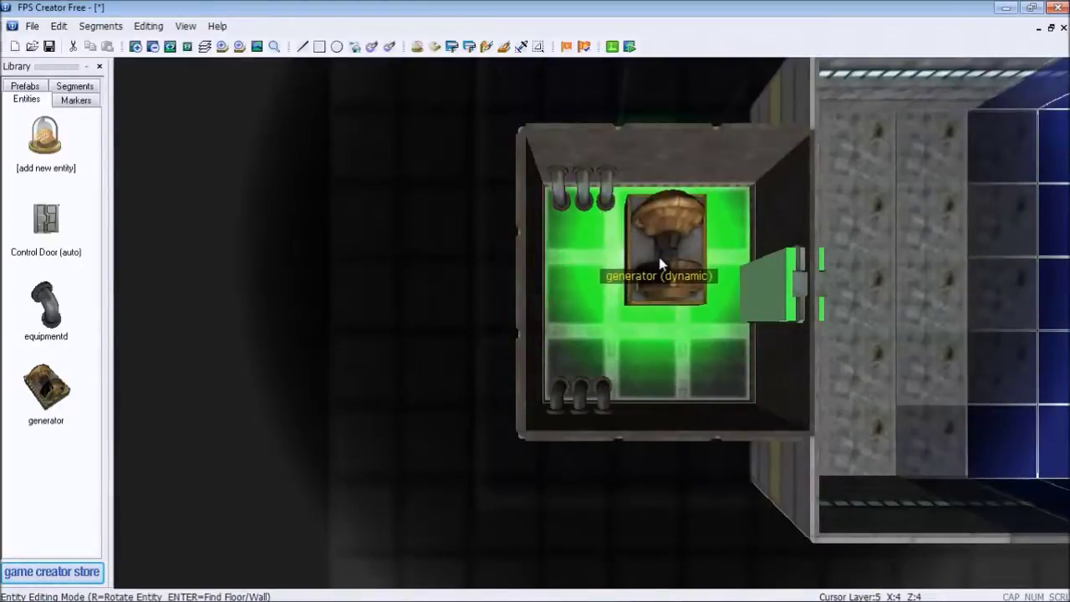
{"action": "key", "text": "r"}
{"action": "key", "text": "r"}
{"action": "key", "text": "r"}
{"action": "key", "text": "r"}
{"action": "key", "text": "r"}
{"action": "key", "text": "r"}
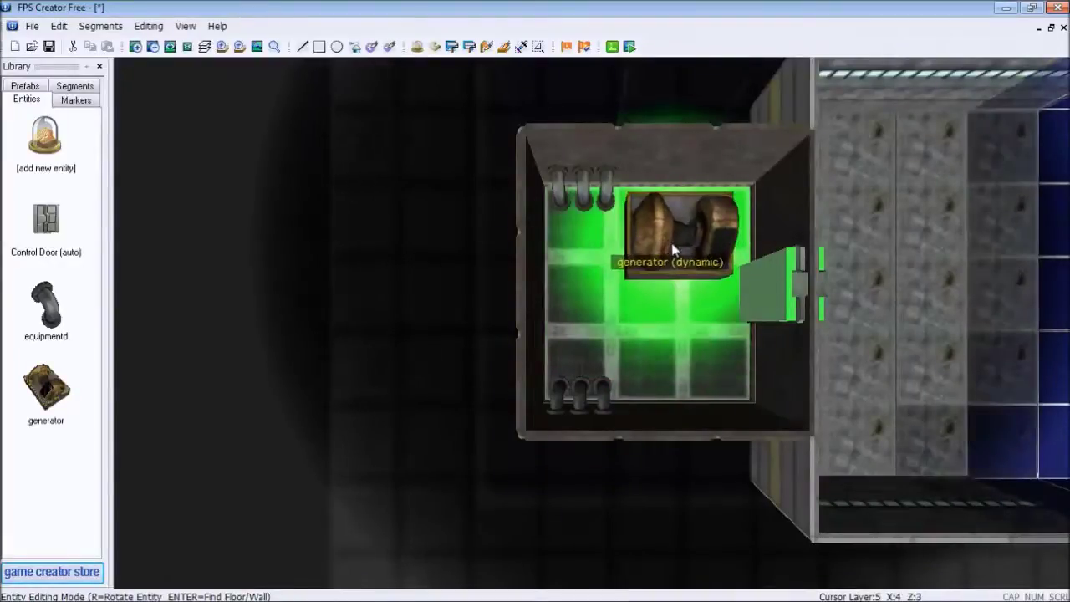
- Set the generator to static and place it in the room's upper slot beside the top pipes
{"action": "scroll", "coordinate": [670, 235], "scroll_direction": "up", "scroll_amount": 4}
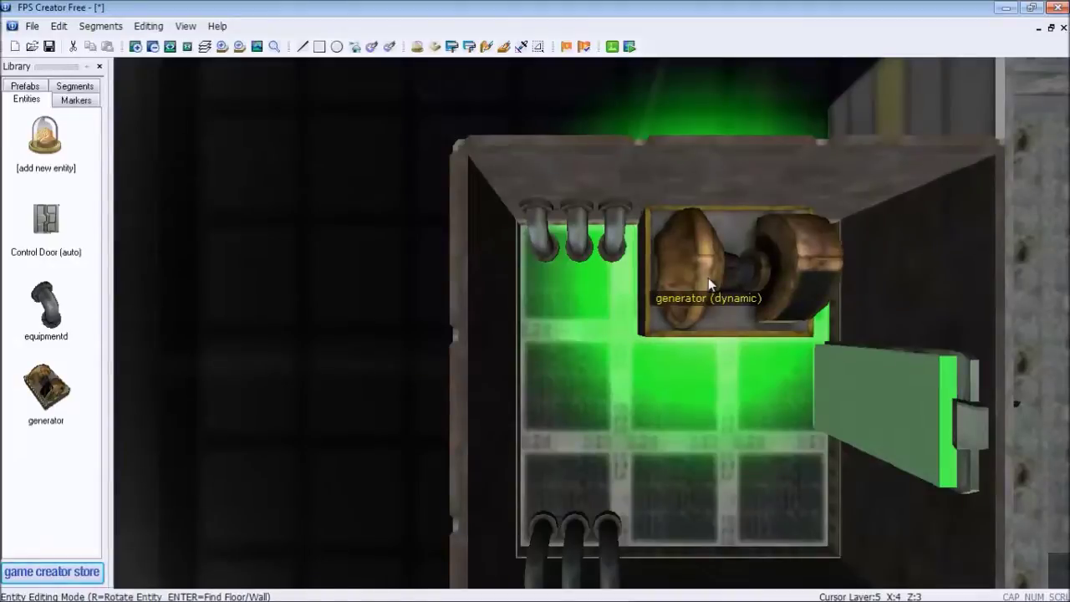
{"action": "left_click", "coordinate": [707, 278]}
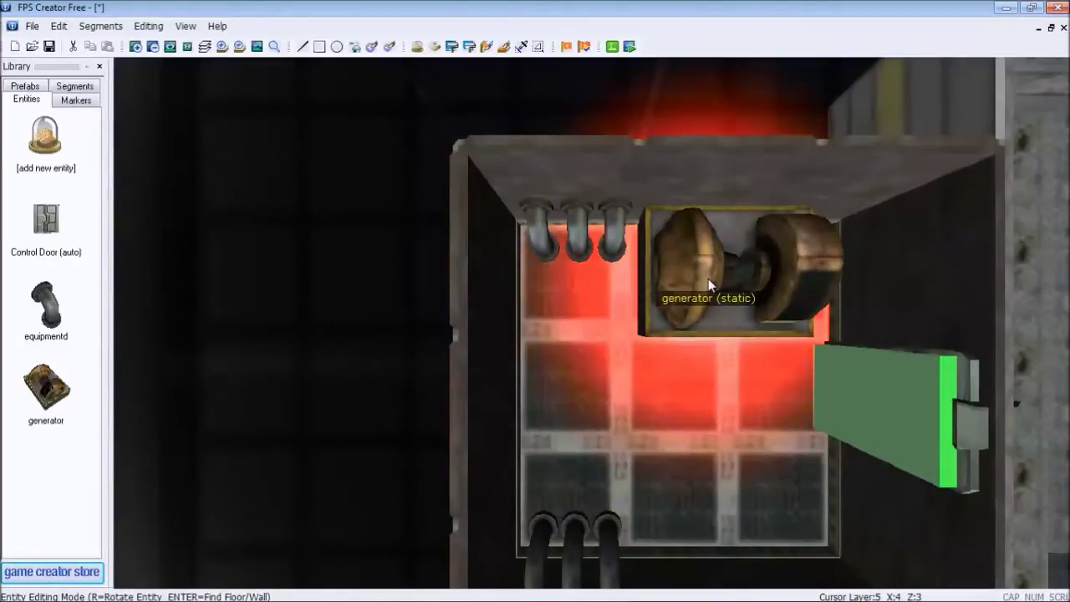
{"action": "left_click", "coordinate": [708, 278]}
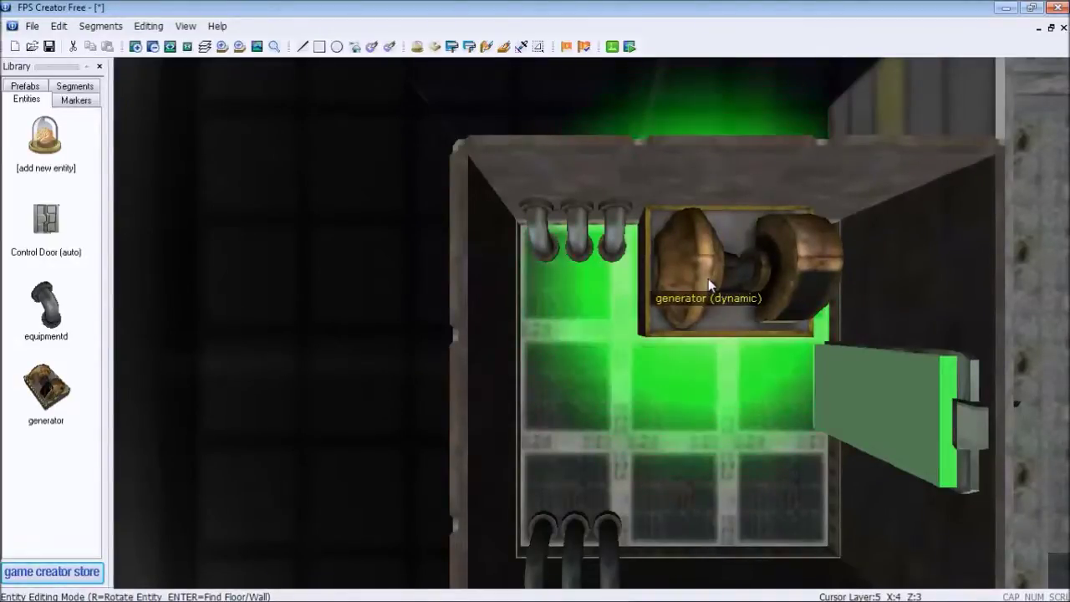
{"action": "left_click", "coordinate": [708, 278]}
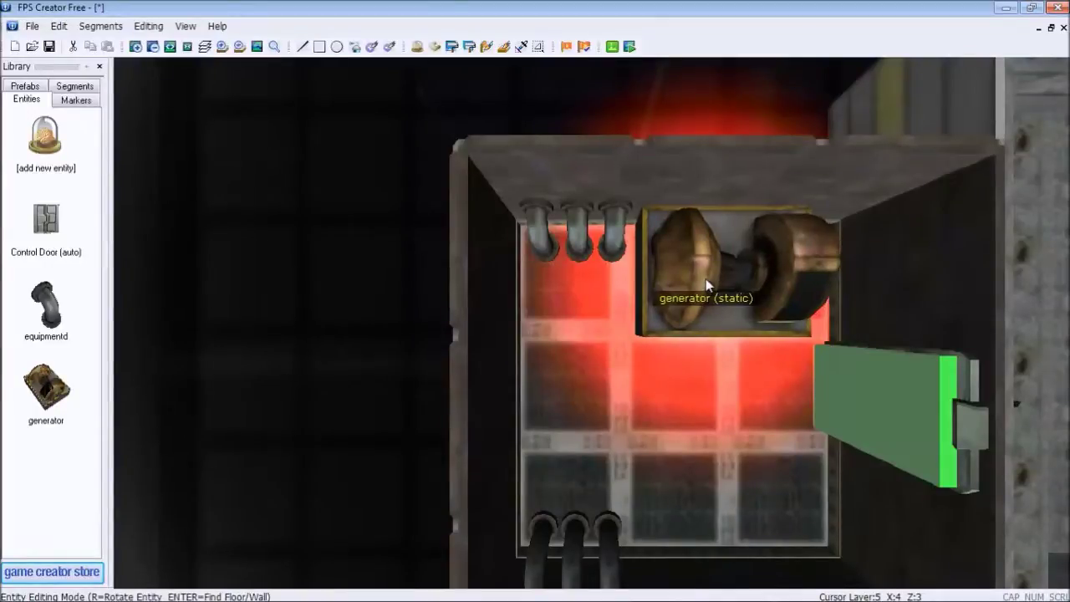
{"action": "left_click", "coordinate": [705, 279]}
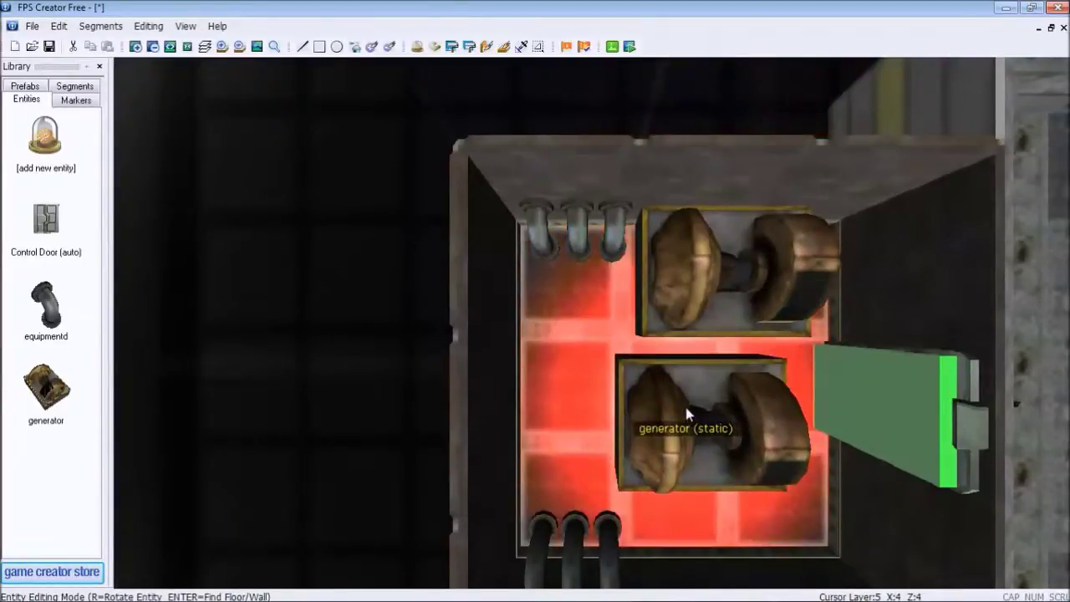
{"action": "scroll", "coordinate": [685, 408], "scroll_direction": "down", "scroll_amount": 3}
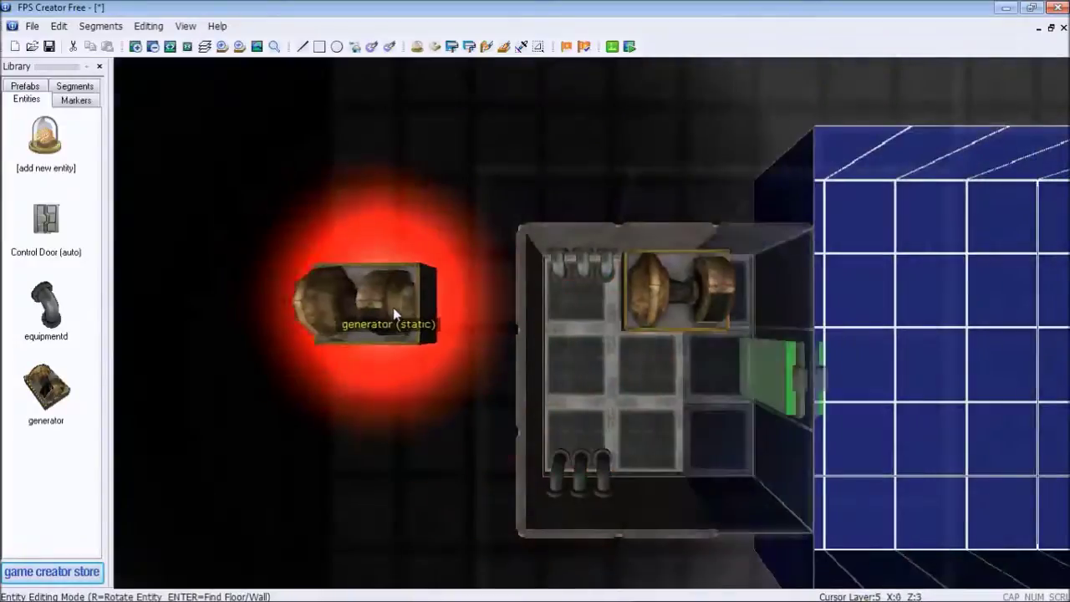
- Drop the extra generator copy and inspect the placed generator up close
{"action": "scroll", "coordinate": [619, 353], "scroll_direction": "up", "scroll_amount": 2}
{"action": "right_click", "coordinate": [667, 385]}
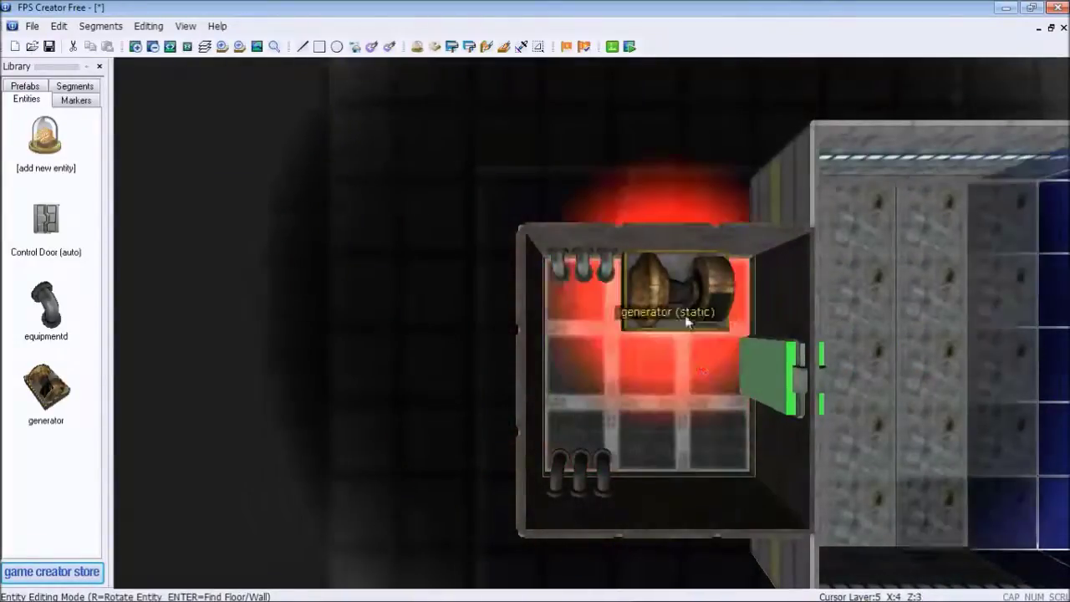
{"action": "right_click", "coordinate": [678, 304]}
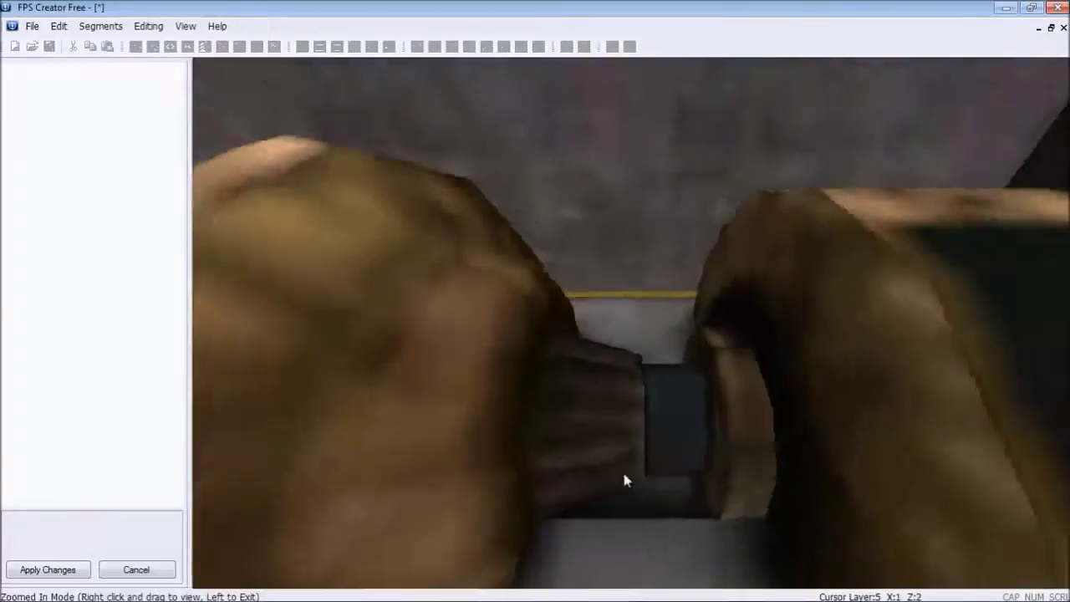
{"action": "left_click", "coordinate": [624, 481]}
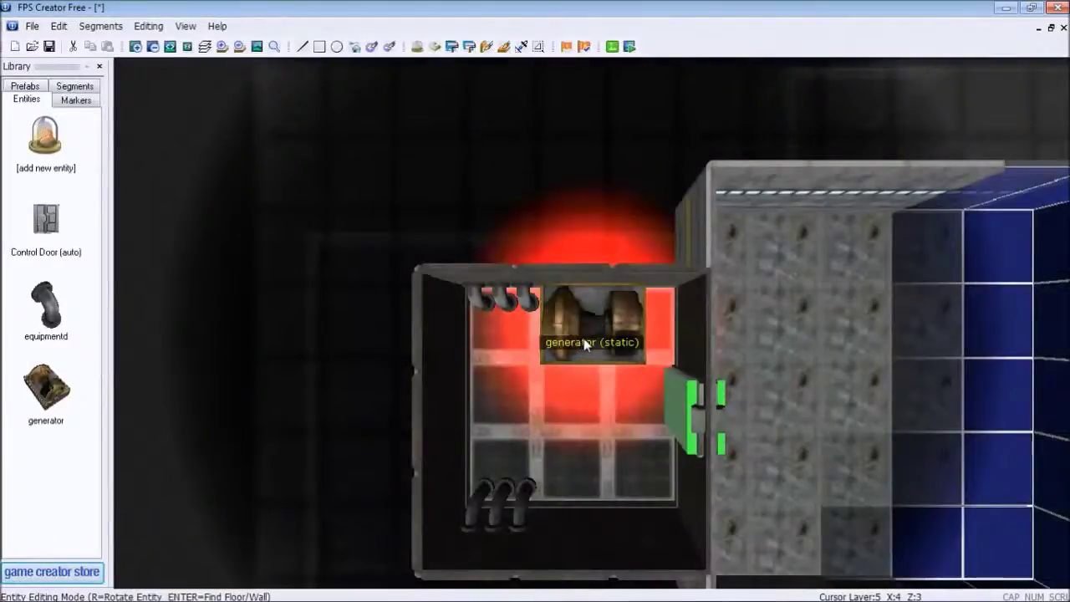
- Move the generator, turned lengthwise, against the left wall between the pipe rows
{"action": "left_click", "coordinate": [584, 345]}
{"action": "key", "text": "r"}
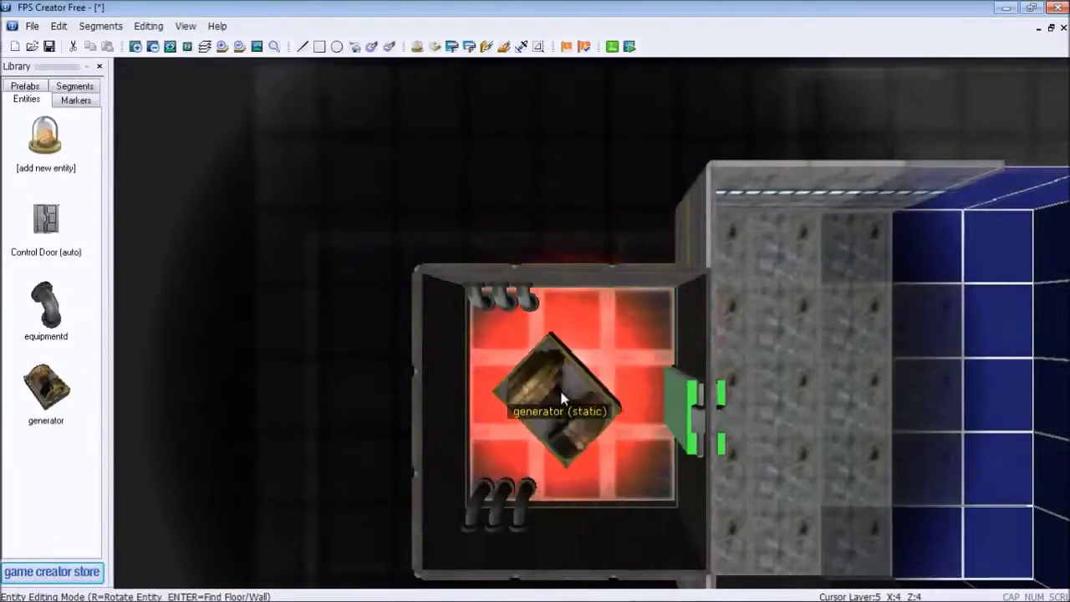
{"action": "key", "text": "r"}
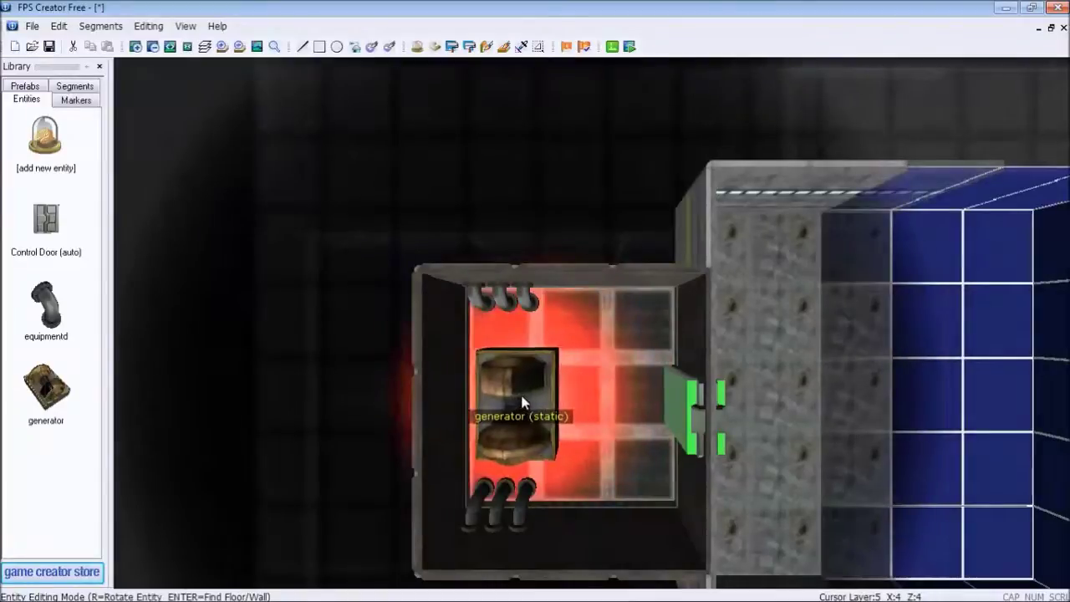
{"action": "key", "text": "Left"}
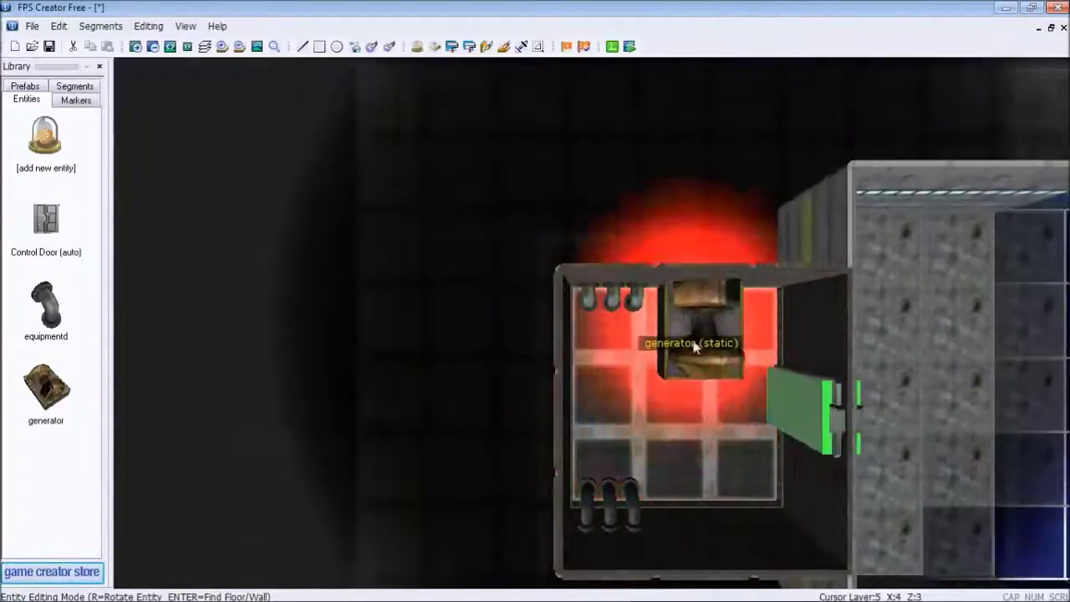
{"action": "scroll", "coordinate": [619, 393], "scroll_direction": "up", "scroll_amount": 3}
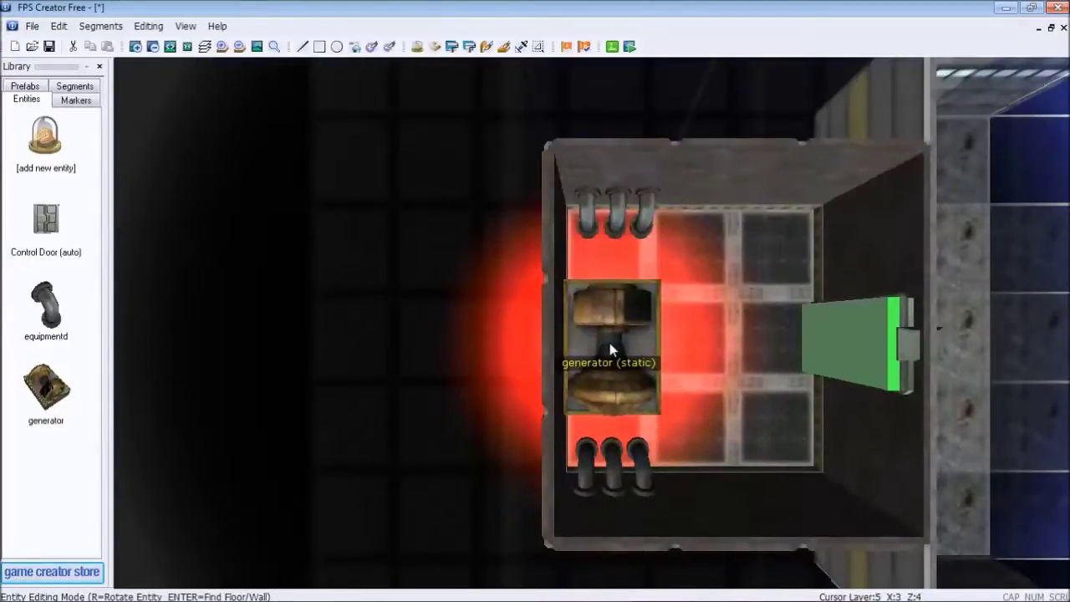
{"action": "left_click", "coordinate": [609, 343]}
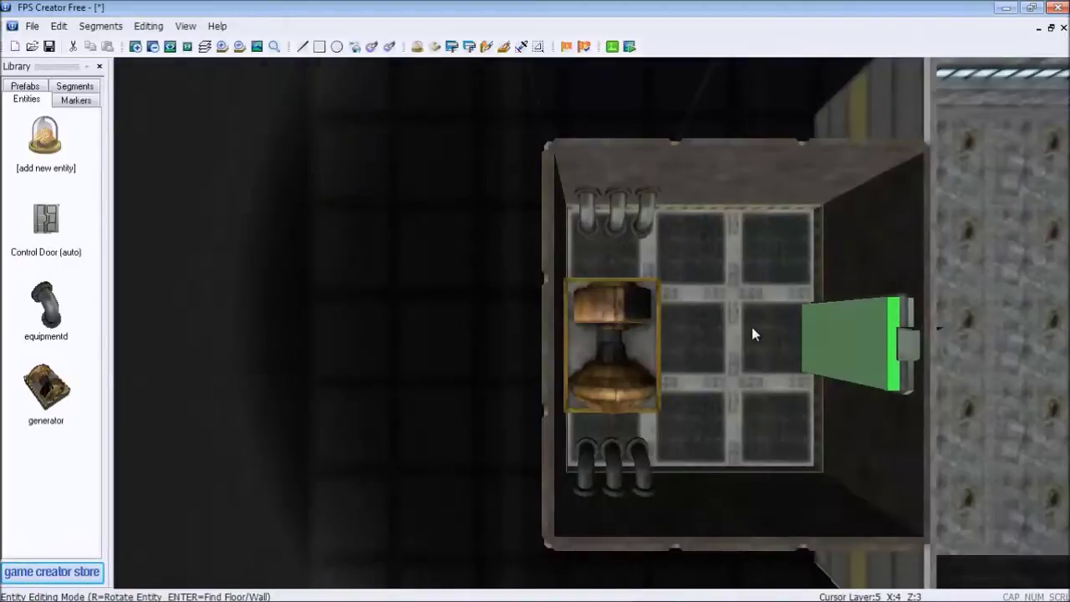
{"action": "scroll", "coordinate": [750, 322], "scroll_direction": "down", "scroll_amount": 1}
{"action": "scroll", "coordinate": [748, 314], "scroll_direction": "down", "scroll_amount": 2}
{"action": "scroll", "coordinate": [661, 351], "scroll_direction": "up", "scroll_amount": 3}
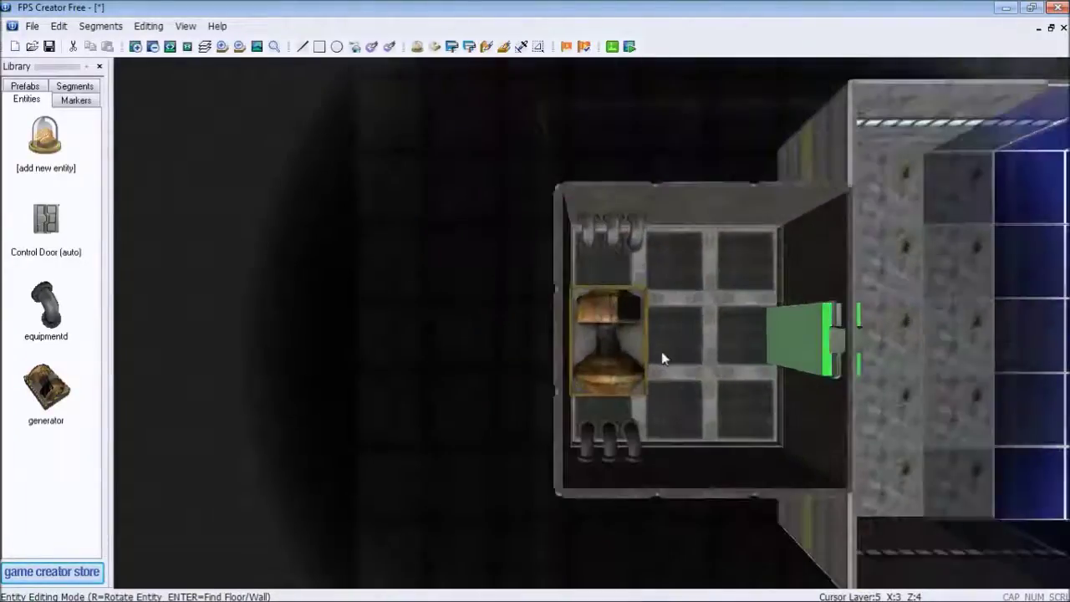
- Save the level as Simple_Room_Tuts.fpm in the mapbank folder using Save As
{"action": "scroll", "coordinate": [661, 351], "scroll_direction": "down", "scroll_amount": 2}
{"action": "scroll", "coordinate": [681, 357], "scroll_direction": "up", "scroll_amount": 1}
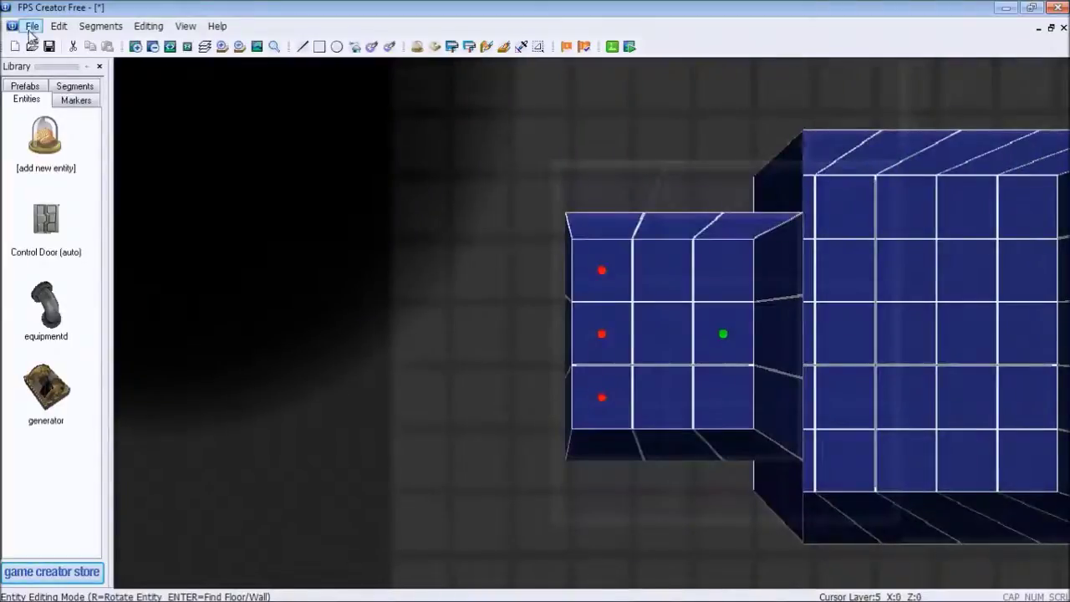
{"action": "left_click", "coordinate": [31, 28]}
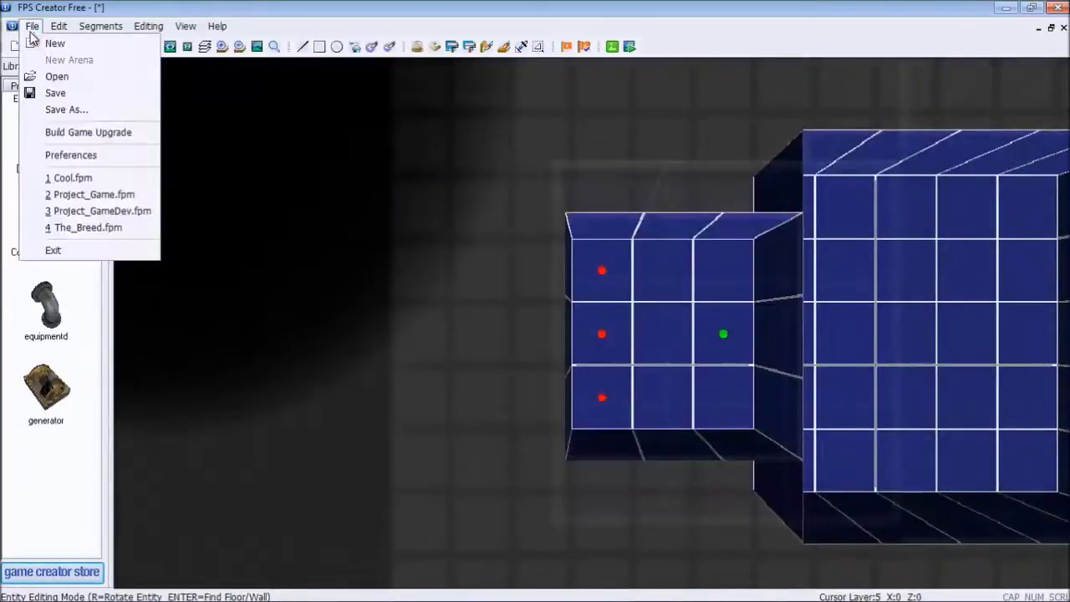
{"action": "left_click", "coordinate": [59, 110]}
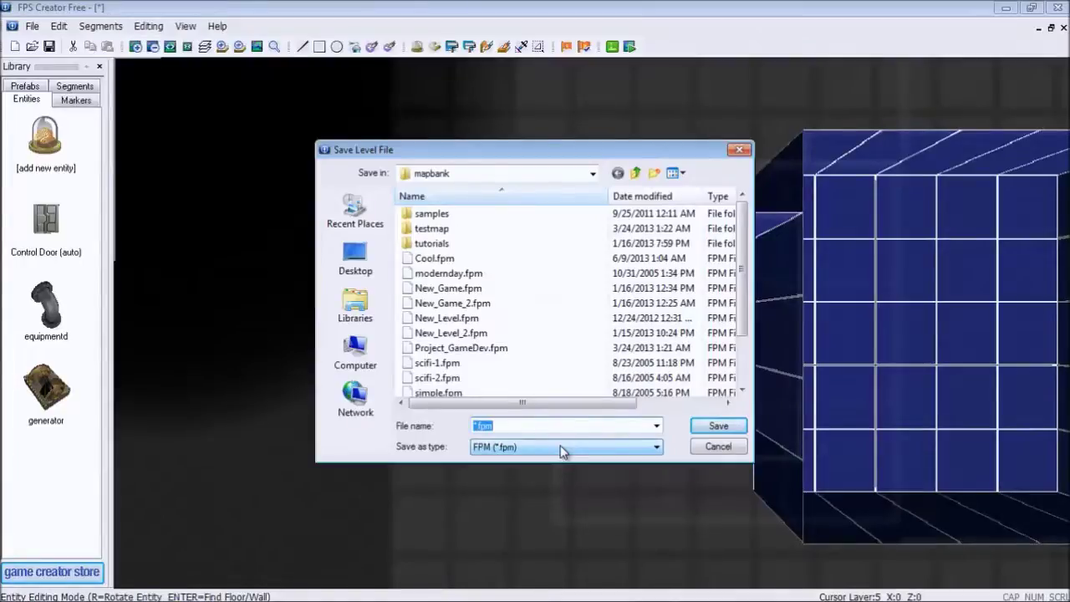
{"action": "key", "text": "BackSpace"}
{"action": "type", "text": "Simple"}
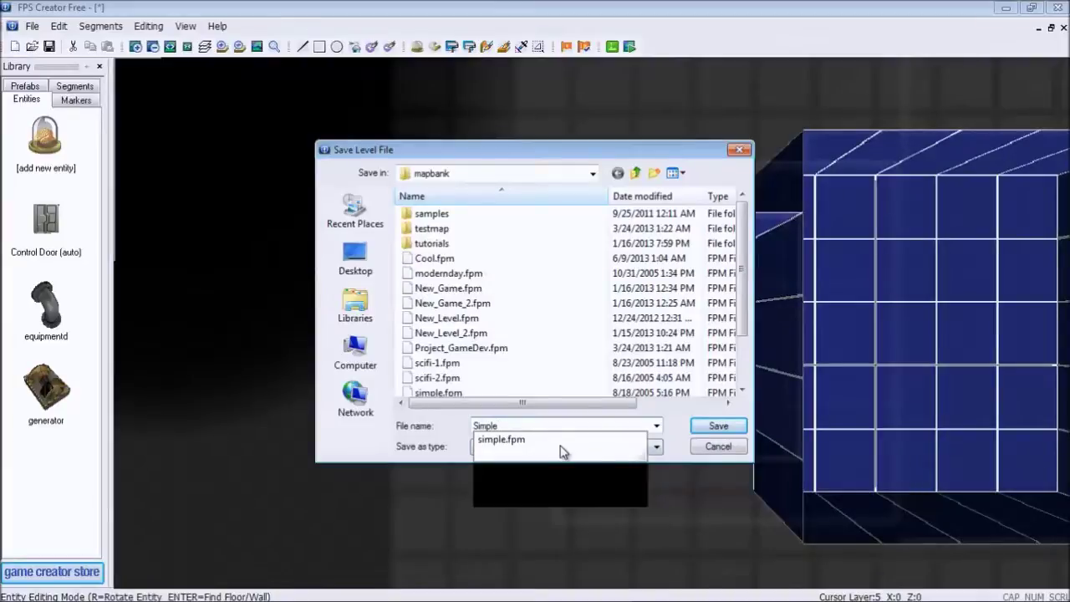
{"action": "type", "text": "_Room"}
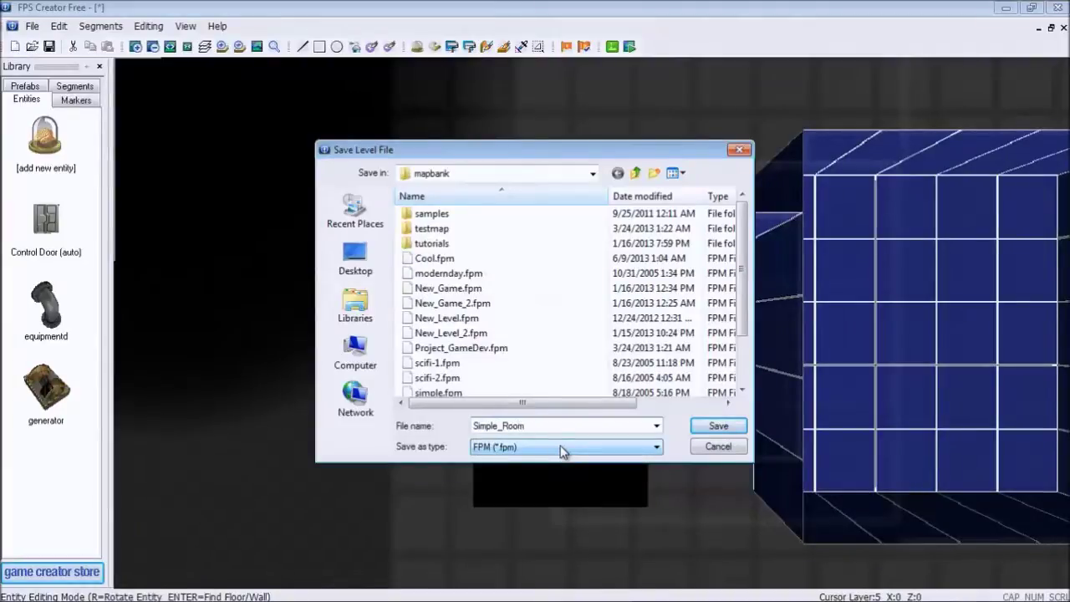
{"action": "type", "text": "_Tuts"}
{"action": "left_click", "coordinate": [717, 434]}
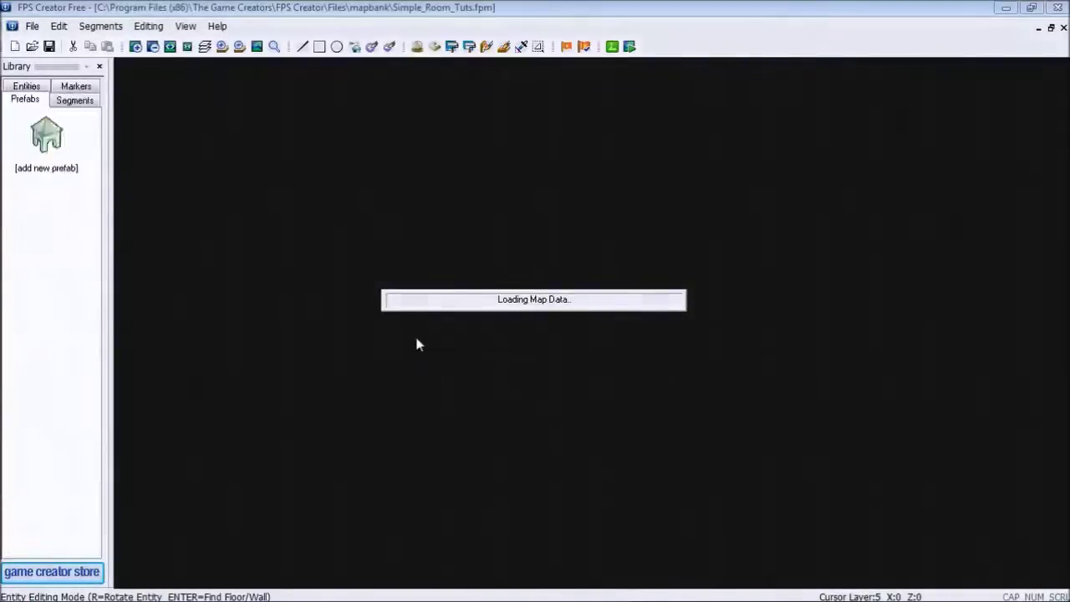
{"action": "scroll", "coordinate": [580, 435], "scroll_direction": "up", "scroll_amount": 3}
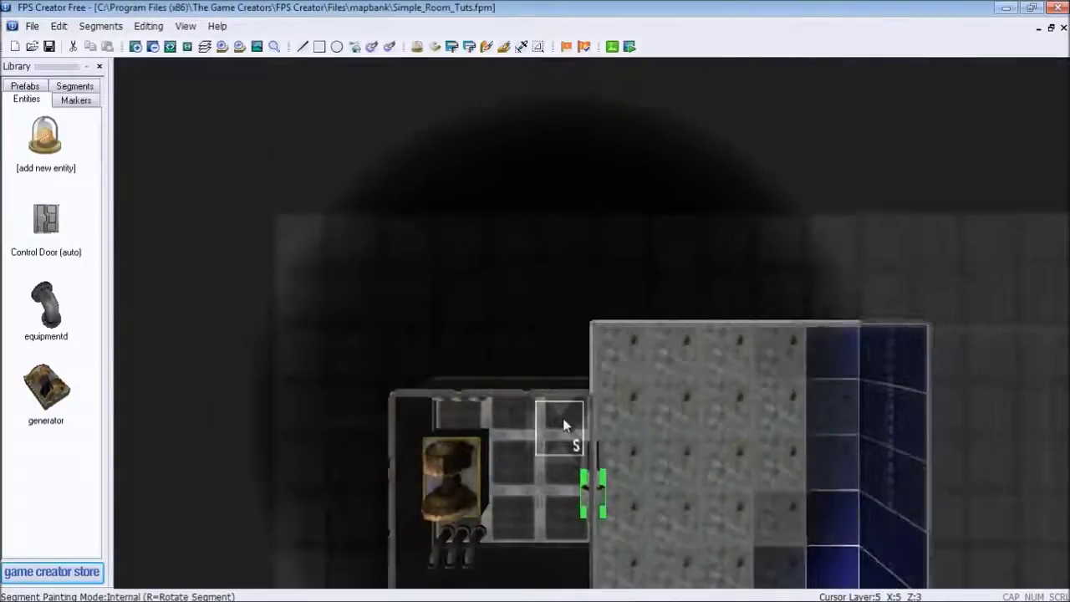
{"action": "middle_click_drag", "start_coordinate": [566, 429], "coordinate": [616, 361]}
{"action": "scroll", "coordinate": [616, 361], "scroll_direction": "up", "scroll_amount": 3}
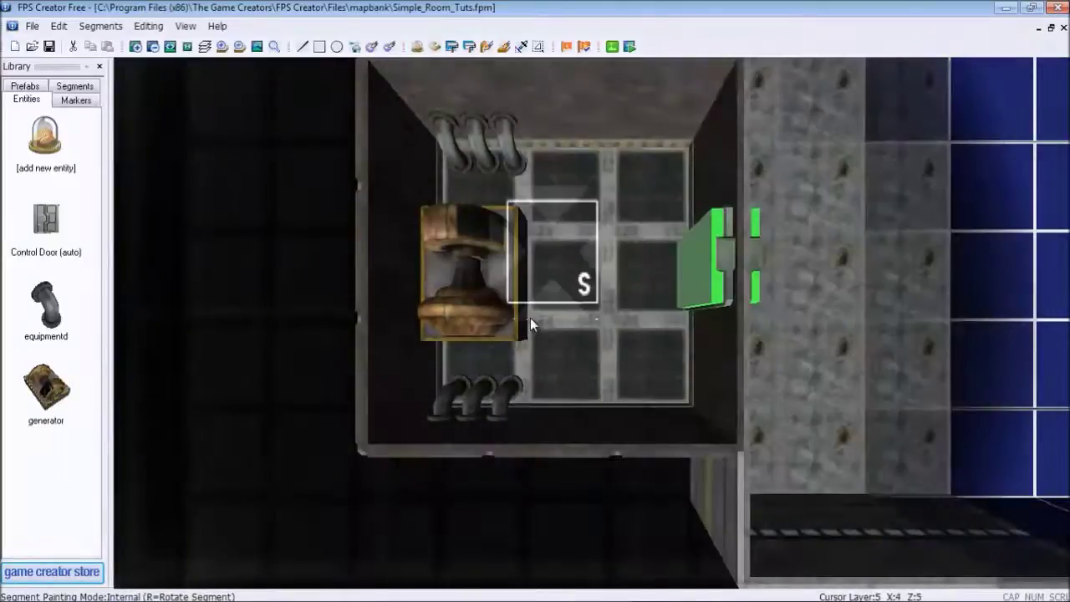
{"action": "key", "text": "Right"}
{"action": "key", "text": "Right"}
{"action": "key", "text": "Right"}
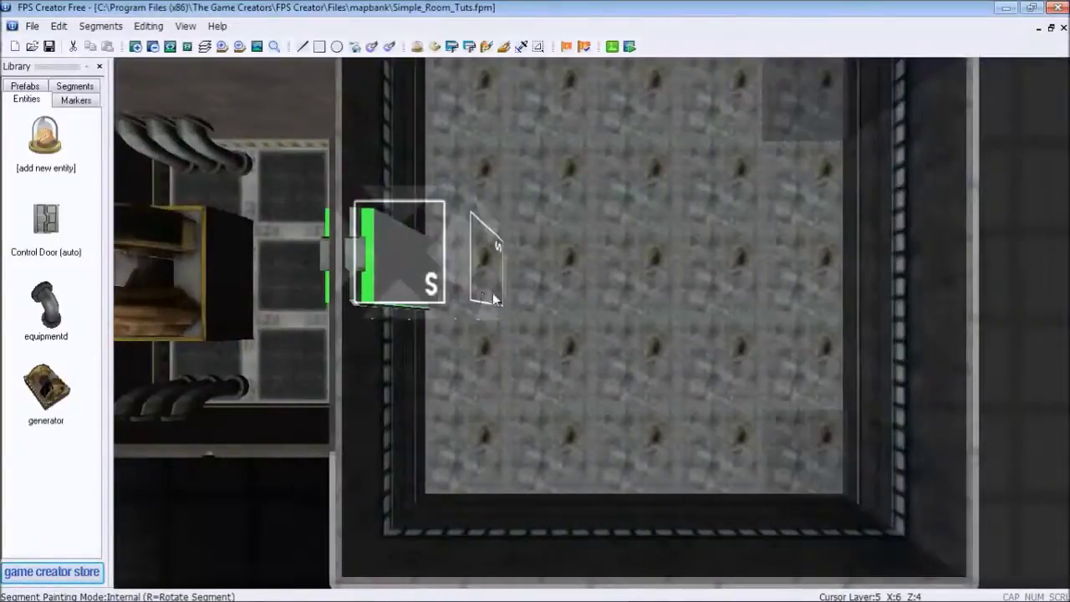
{"action": "key", "text": "Left"}
{"action": "key", "text": "Left"}
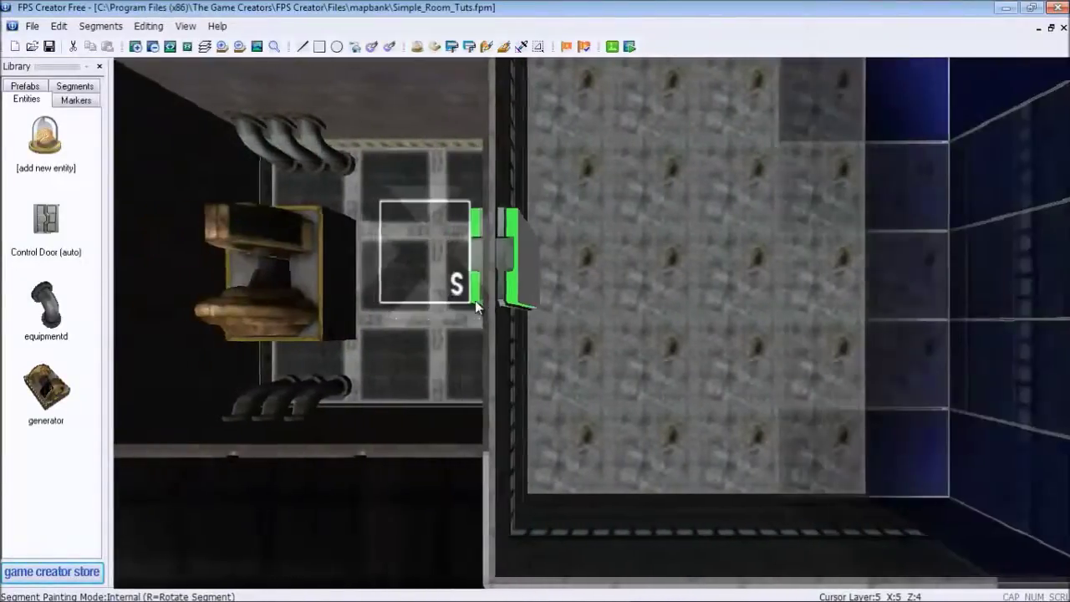
{"action": "key", "text": "Left"}
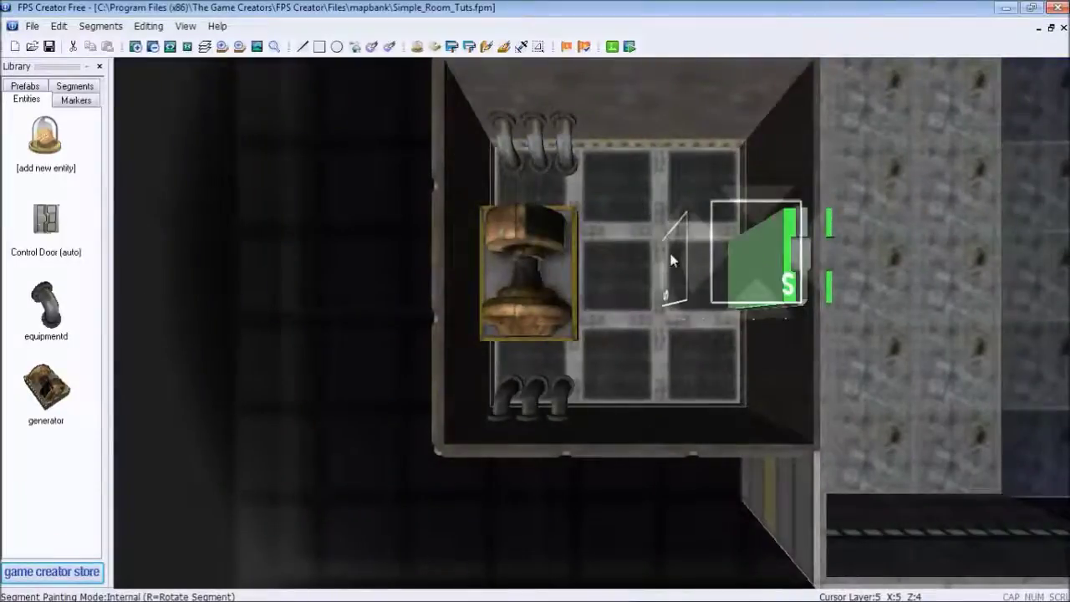
{"action": "key", "text": "Left"}
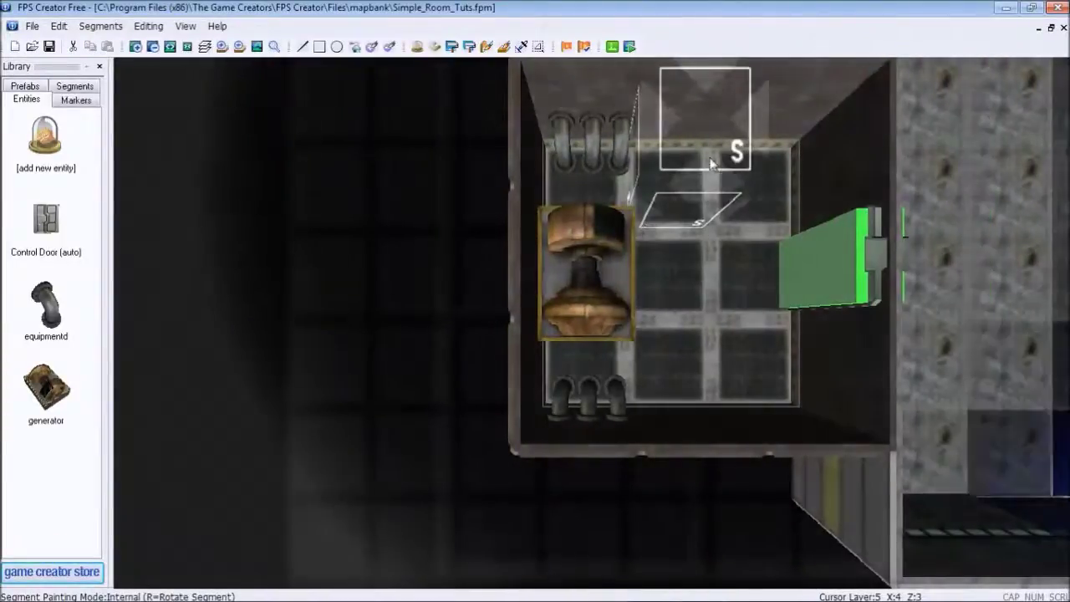